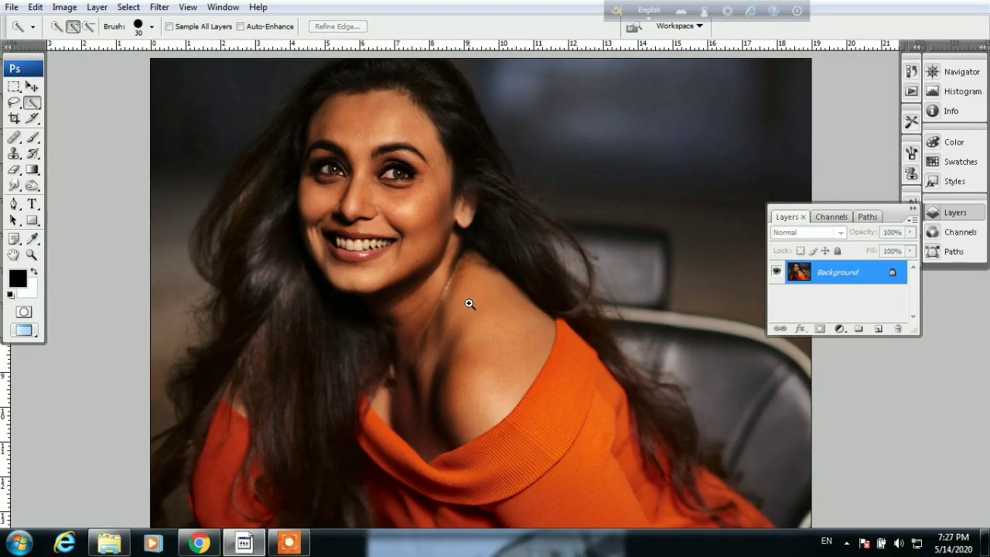
Add a new Layer 1 filled with white, hidden by a black layer mask.
ctrl+click(471, 307)
drag(380, 230, 446, 308)
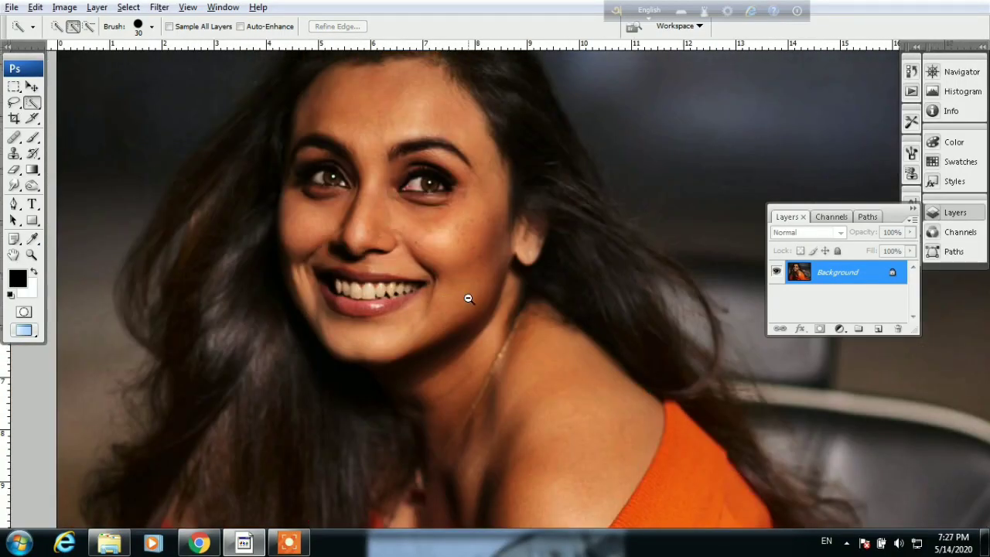
alt+click(468, 298)
drag(668, 367, 663, 341)
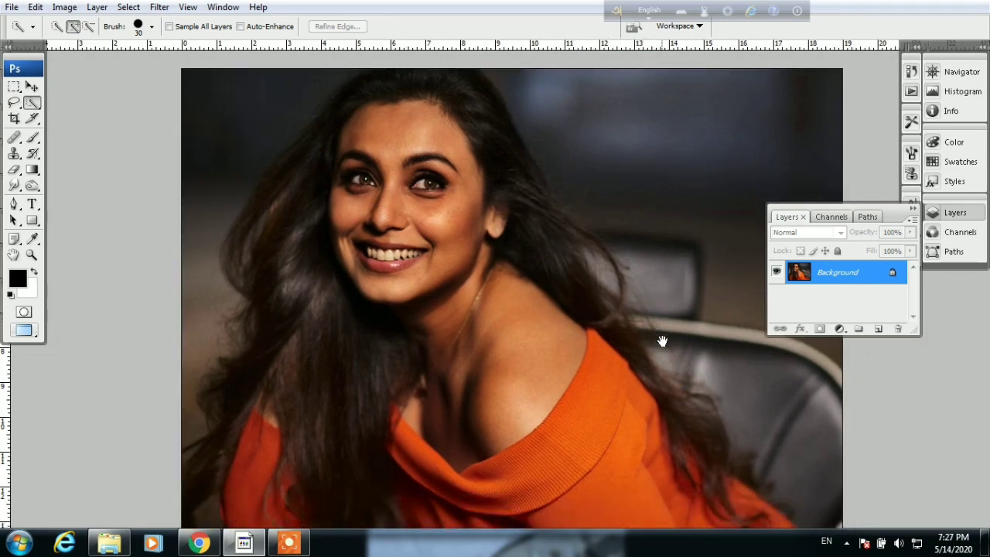
click(879, 331)
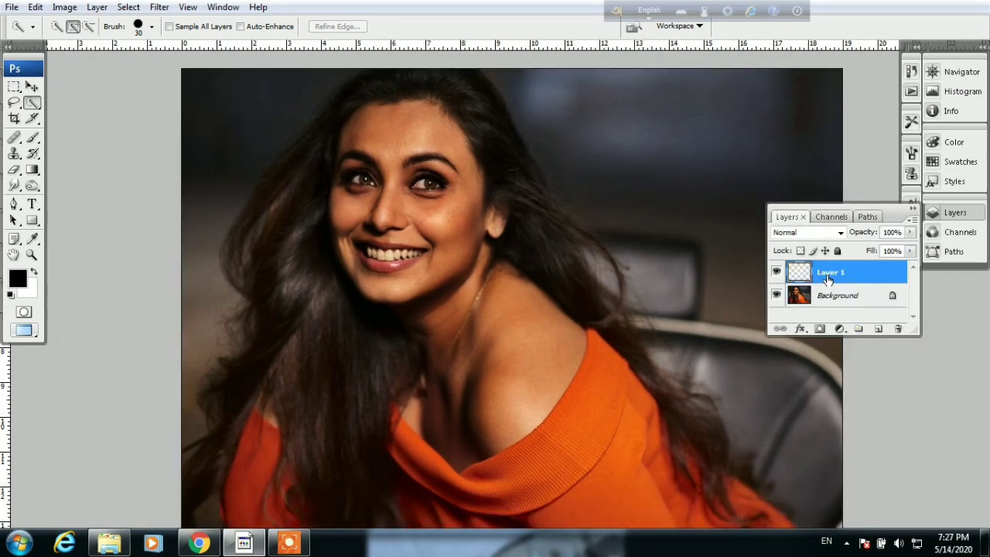
key(ctrl+BackSpace)
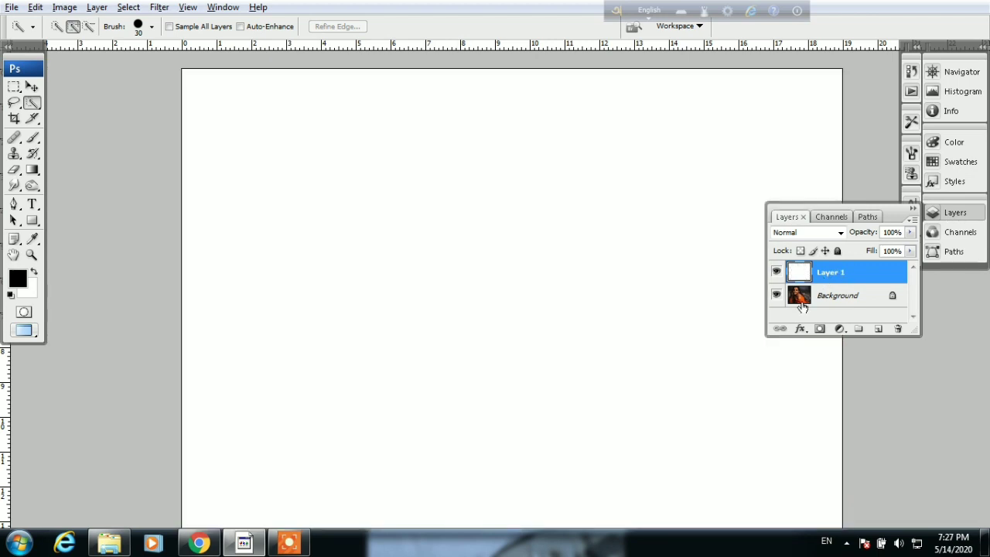
alt+click(821, 331)
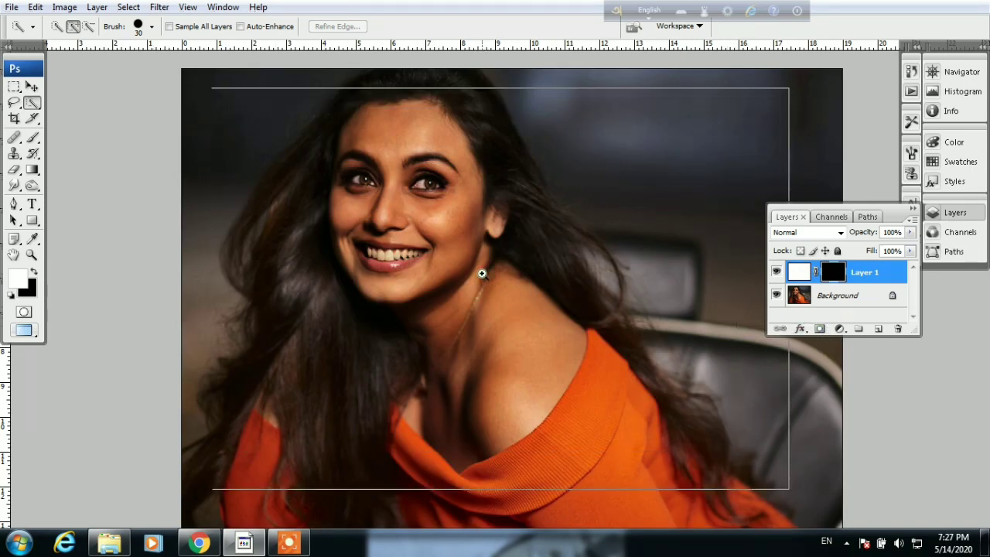
Paint a white brush dab on Layer 1's mask at the forehead and set Layer 1 to Soft Light.
scroll(413, 265, up, 2)
scroll(413, 265, up, 1)
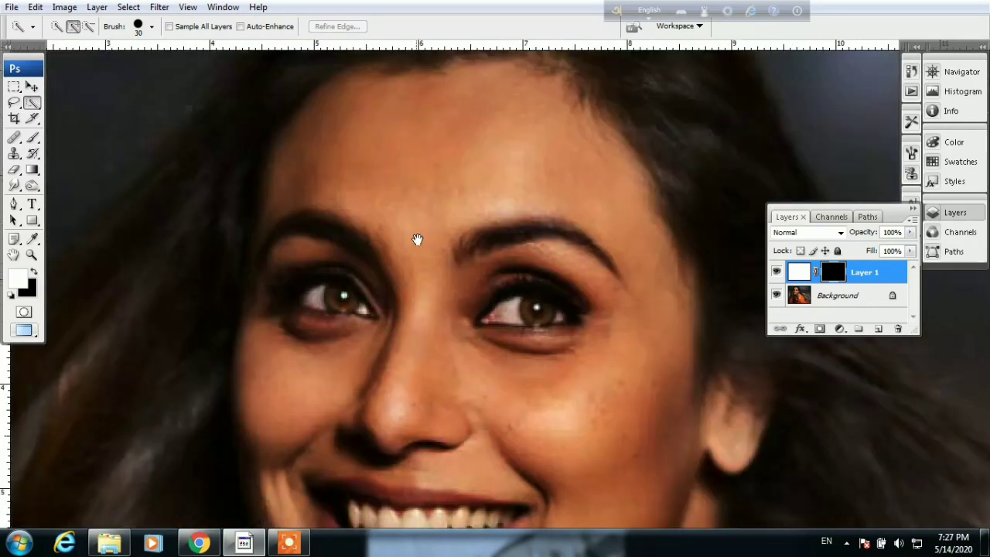
scroll(418, 240, up, 1)
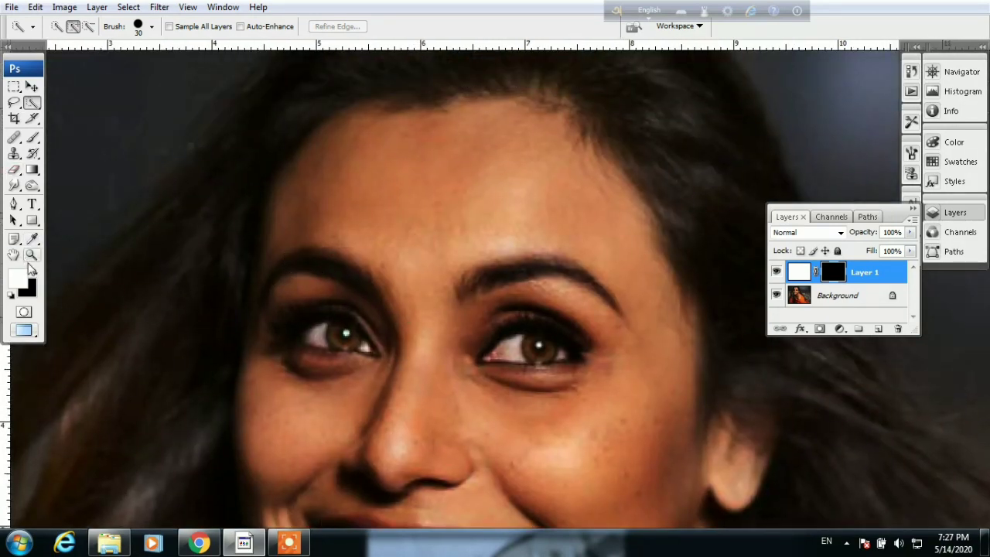
click(31, 139)
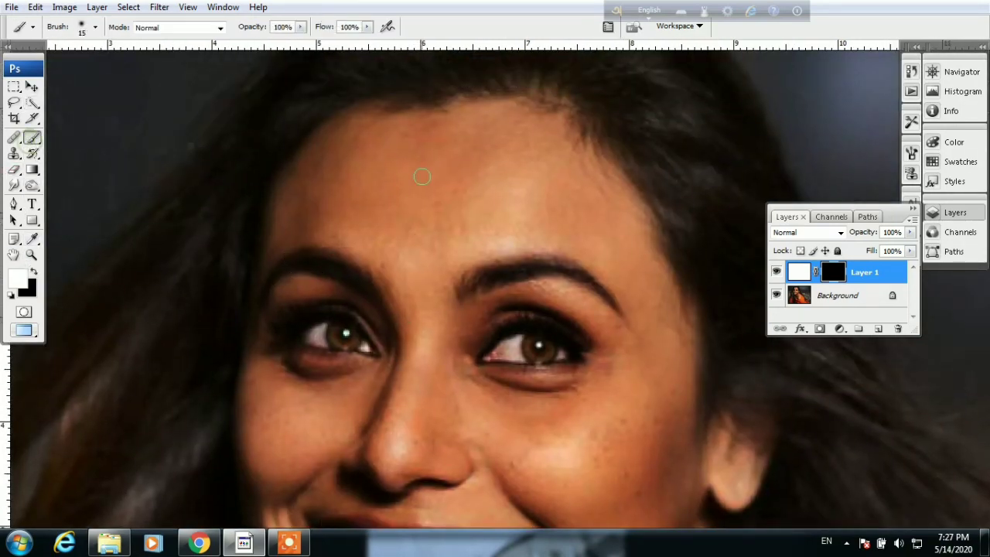
click(424, 183)
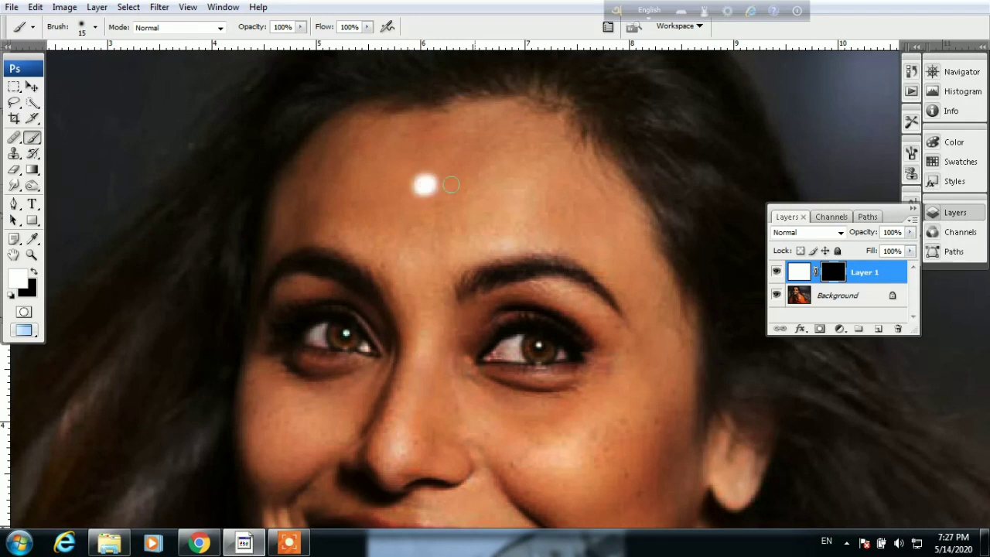
click(814, 234)
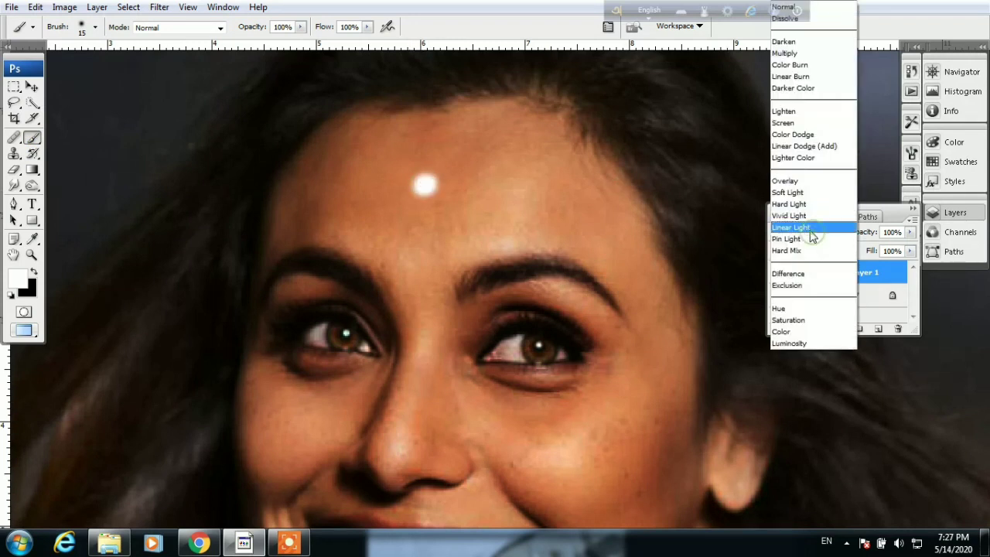
click(792, 194)
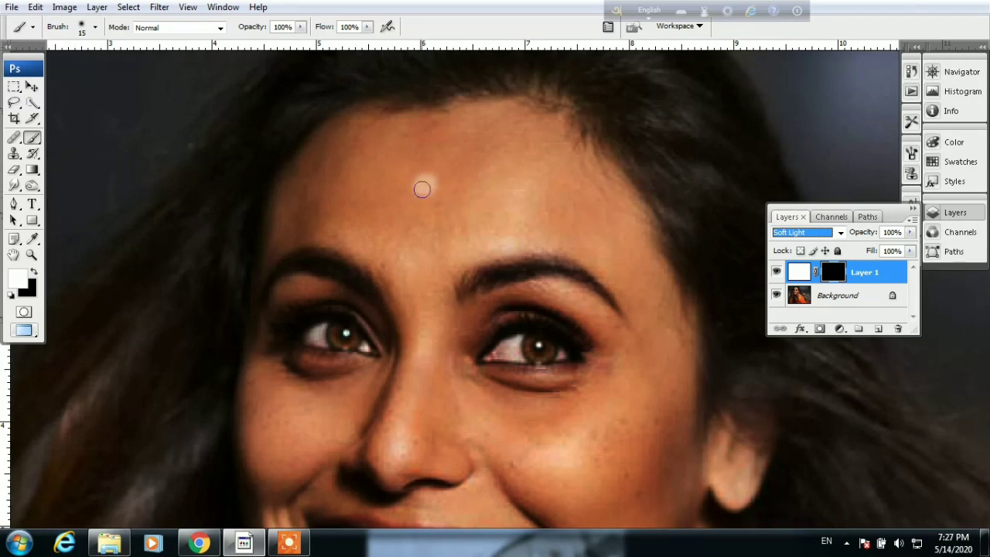
Paint white on Layer 1's mask over the forehead with a 100 px brush.
click(421, 189)
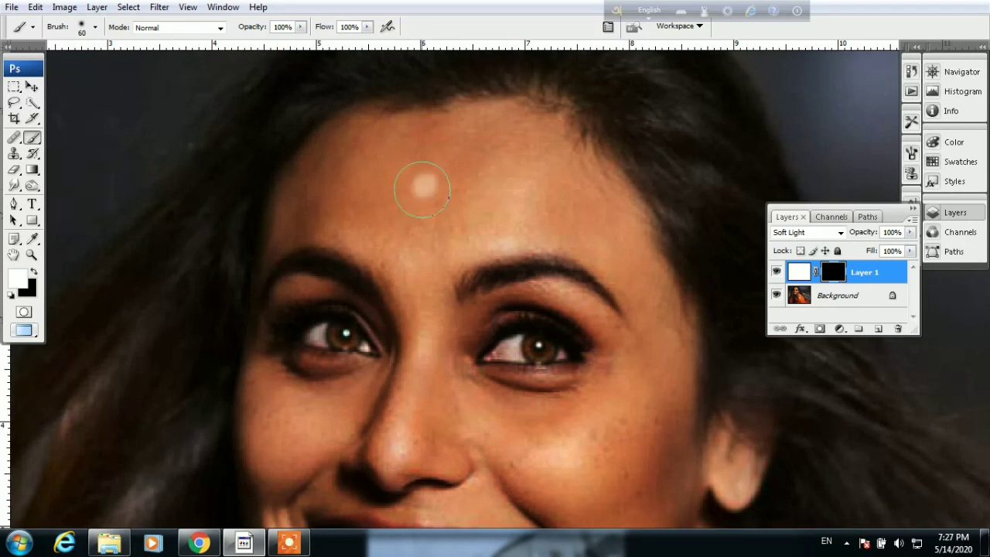
key(bracketright)
key(bracketright)
key(bracketright)
click(426, 195)
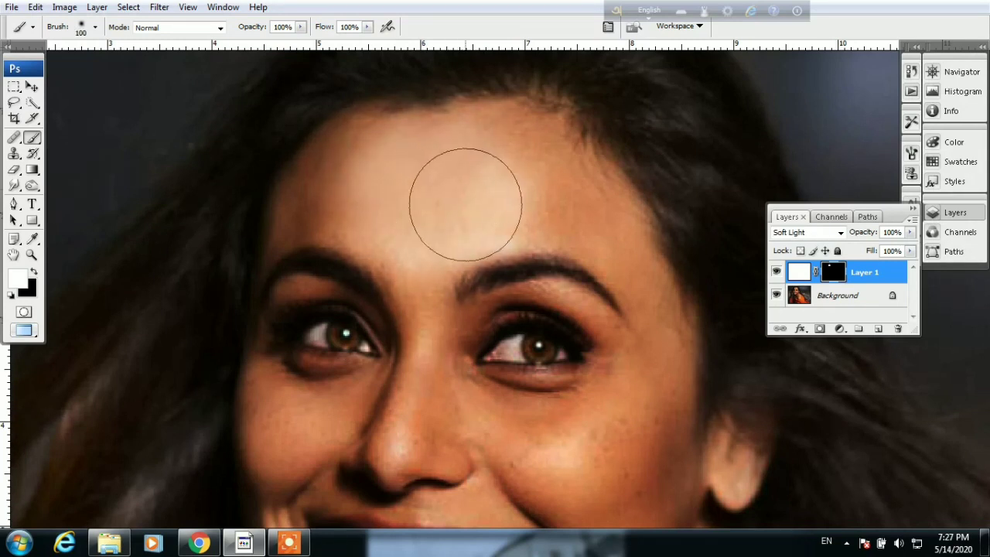
mouse_move(459, 194)
mouse_down()
mouse_move(521, 203)
mouse_move(469, 221)
mouse_up()
key(bracketleft)
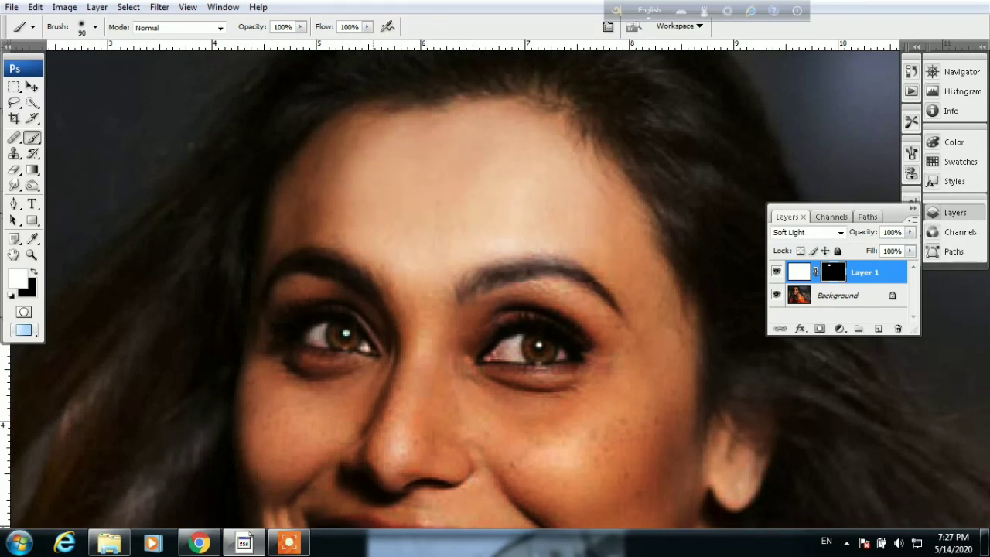
Brighten the skin around the left eye, inner eye and nose bridge with a 90 px brush.
alt+click(469, 225)
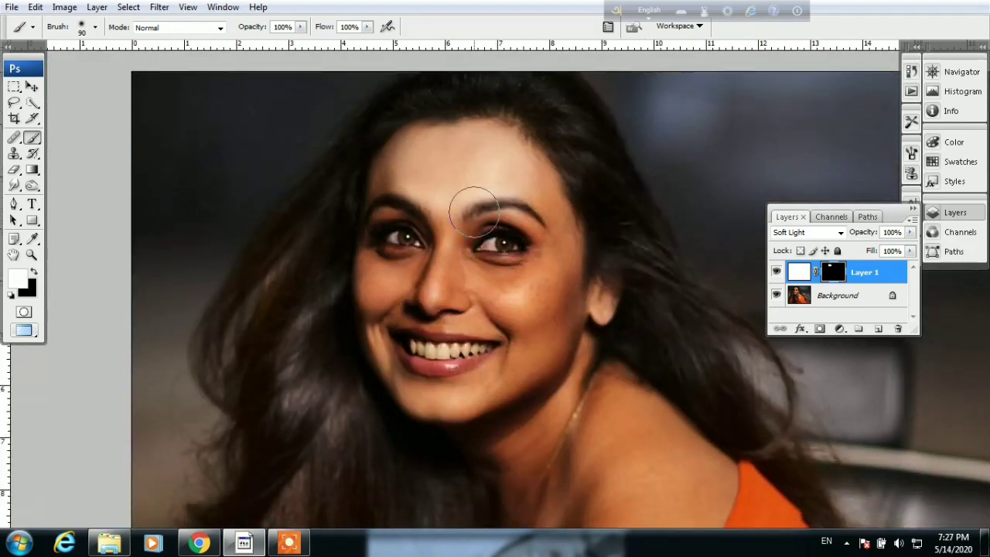
mouse_move(464, 204)
mouse_down()
mouse_move(514, 257)
mouse_move(537, 239)
mouse_move(553, 283)
mouse_move(544, 317)
mouse_move(503, 265)
mouse_move(541, 181)
mouse_move(545, 245)
mouse_up()
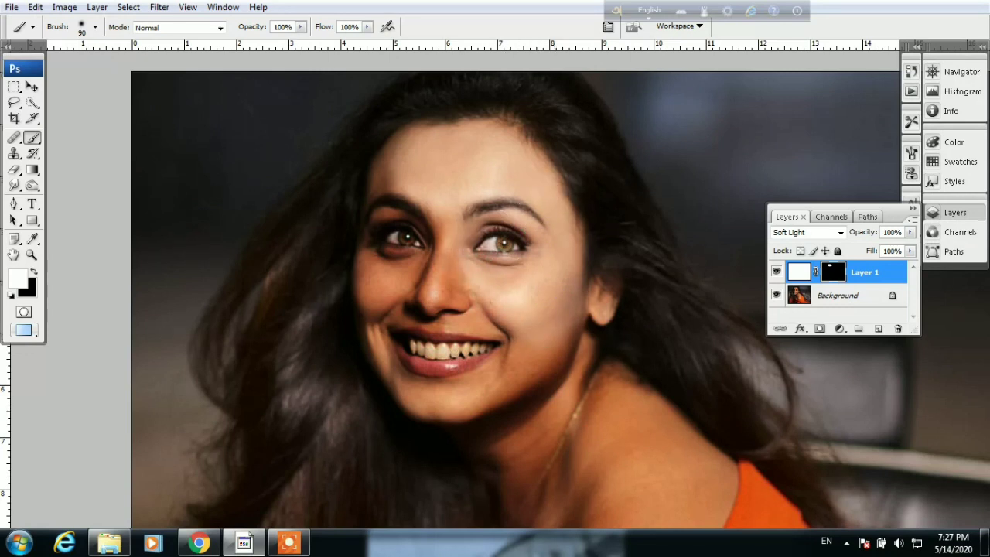
mouse_move(467, 232)
mouse_down()
mouse_move(412, 188)
mouse_move(426, 177)
mouse_move(433, 194)
mouse_move(420, 166)
mouse_move(495, 160)
mouse_move(465, 276)
mouse_move(421, 282)
mouse_move(407, 225)
mouse_move(389, 232)
mouse_move(398, 163)
mouse_move(453, 199)
mouse_move(515, 299)
mouse_move(518, 356)
mouse_move(560, 281)
mouse_move(515, 347)
mouse_move(477, 317)
mouse_move(452, 364)
mouse_move(410, 348)
mouse_move(399, 298)
mouse_move(417, 306)
mouse_move(389, 261)
mouse_move(387, 283)
mouse_move(404, 299)
mouse_up()
Brighten the lower face, jawline and chin with a 40 px white brush.
key(bracketleft)
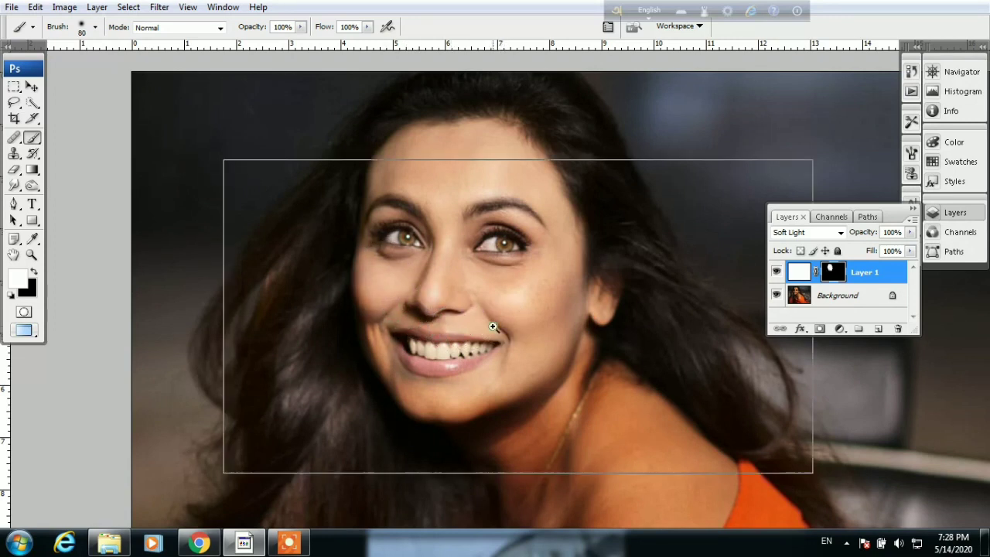
ctrl+click(495, 331)
drag(495, 370, 496, 273)
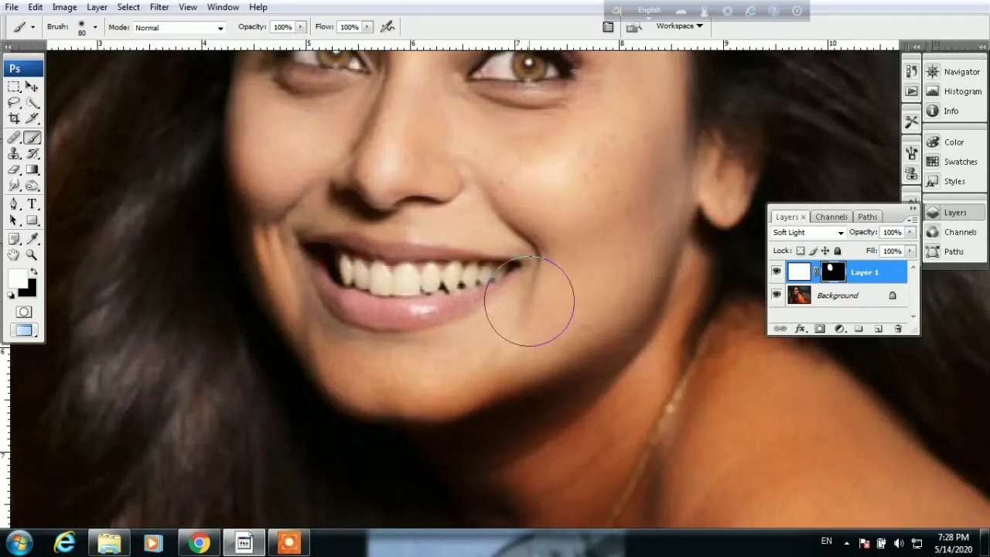
key(bracketleft)
key(bracketleft)
key(bracketleft)
key(bracketleft)
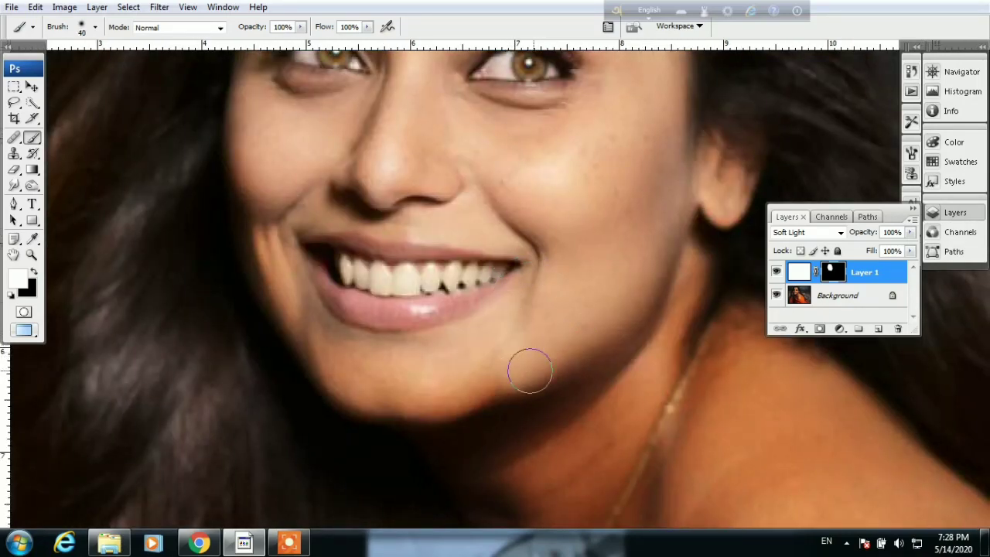
key(bracketright)
drag(414, 396, 342, 369)
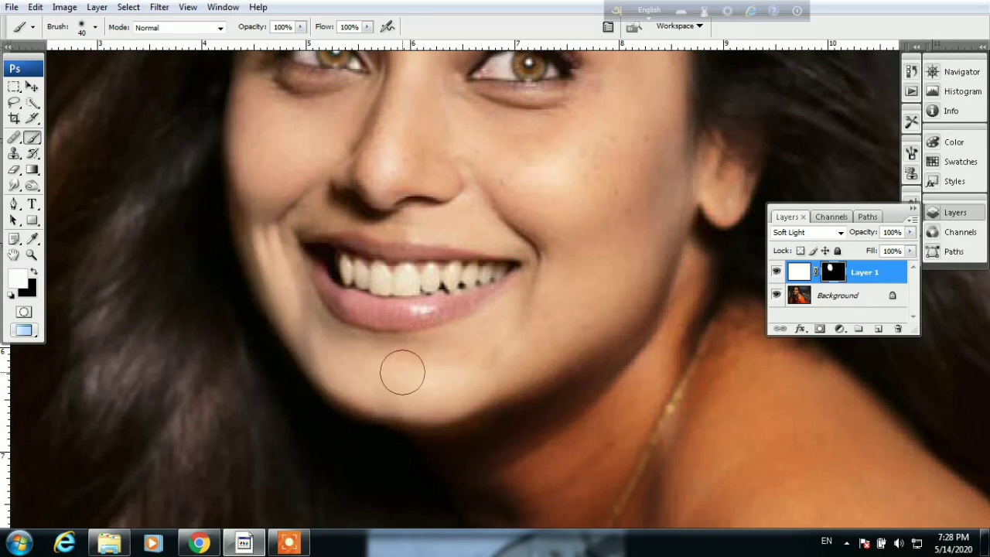
Brighten the neck, shoulder, skin near the ear and chest with a 125 px brush.
key(ctrl+alt+space)
click(442, 231)
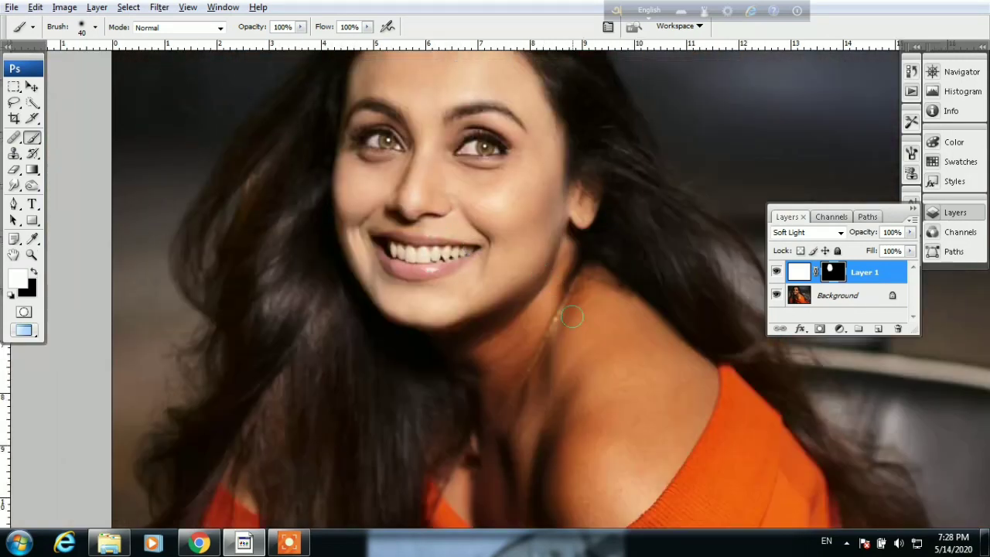
key(bracketright)
key(bracketright)
key(bracketright)
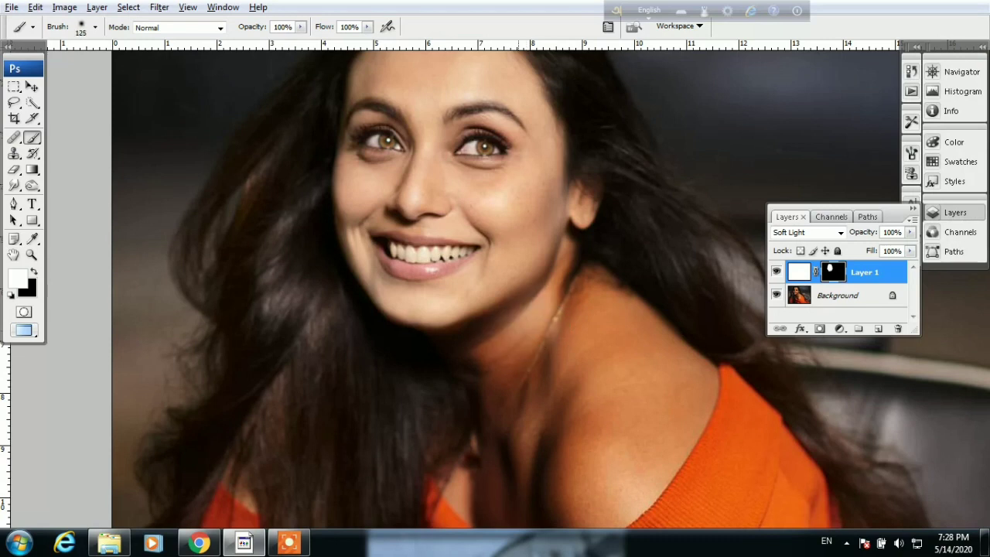
mouse_move(569, 302)
mouse_down()
mouse_move(671, 363)
mouse_move(542, 439)
mouse_move(506, 495)
mouse_move(573, 475)
mouse_move(537, 359)
mouse_move(508, 398)
mouse_move(592, 316)
mouse_move(601, 221)
mouse_move(576, 228)
mouse_move(564, 255)
mouse_up()
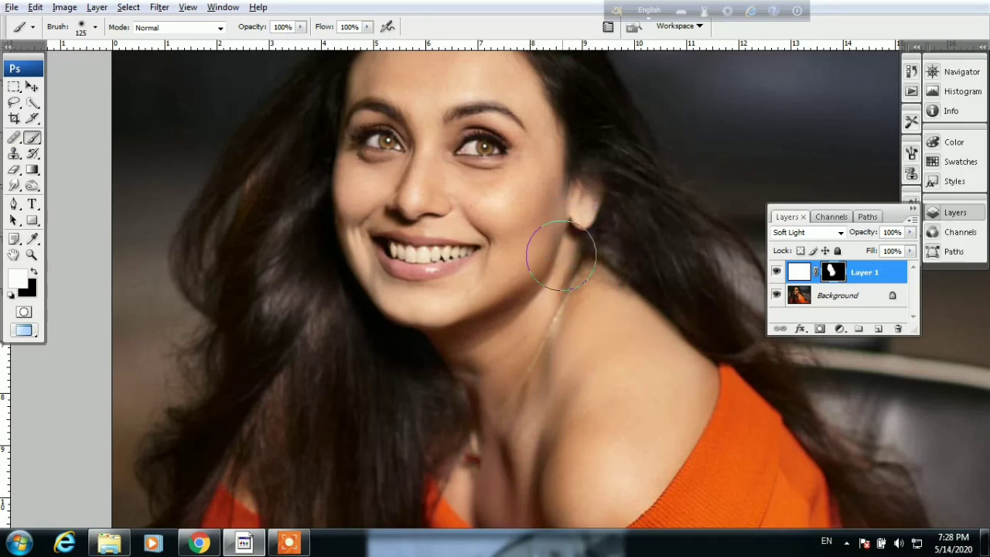
drag(519, 376, 568, 221)
mouse_move(571, 301)
mouse_down()
mouse_move(579, 336)
mouse_move(562, 353)
mouse_move(599, 305)
mouse_up()
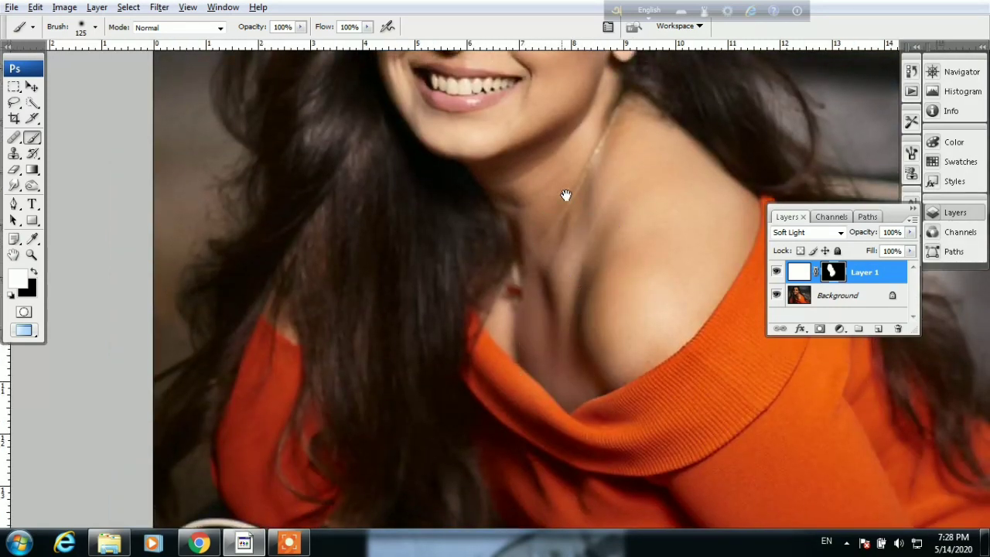
drag(565, 195, 565, 332)
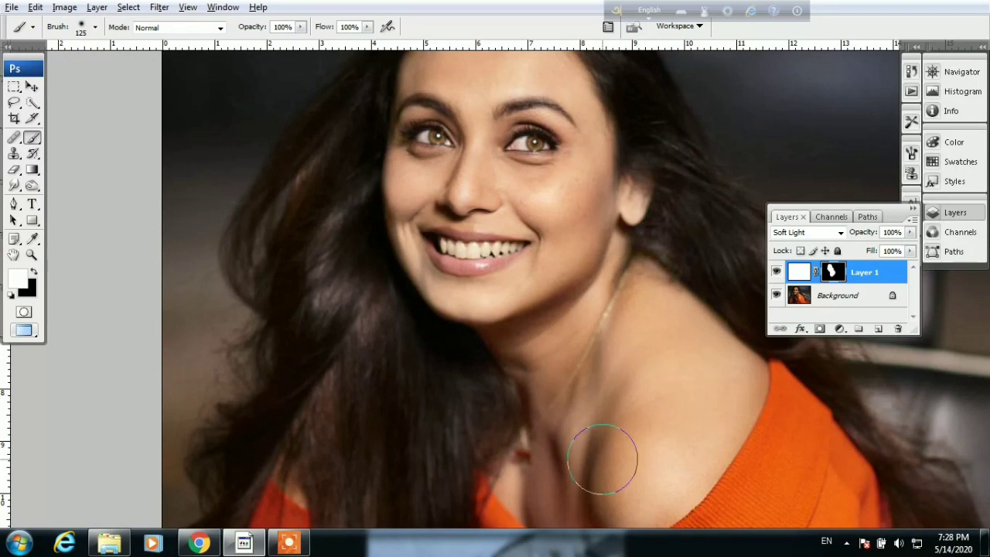
scroll(480, 197, up, 2)
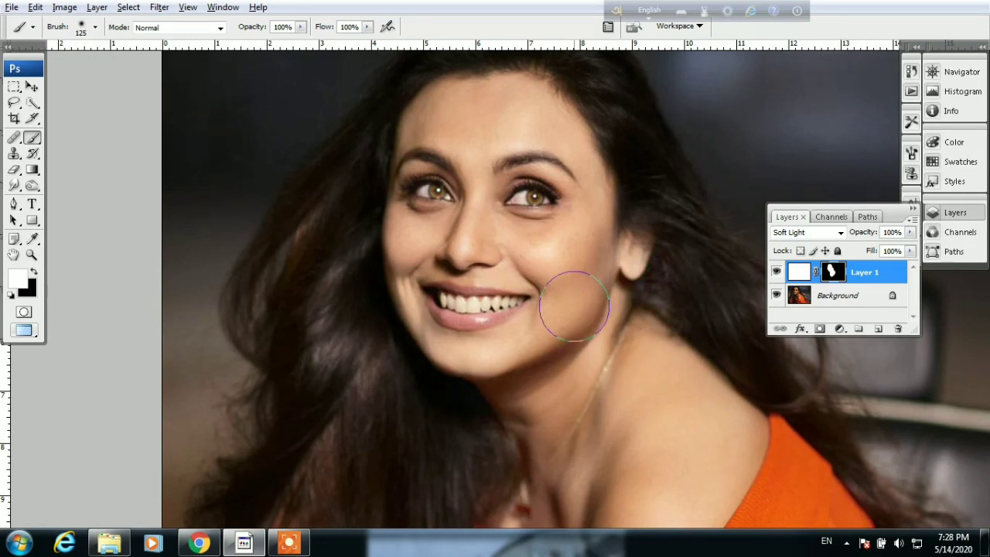
With black on the mask, darken the right eye's upper lash line and inner eyebrow.
click(34, 271)
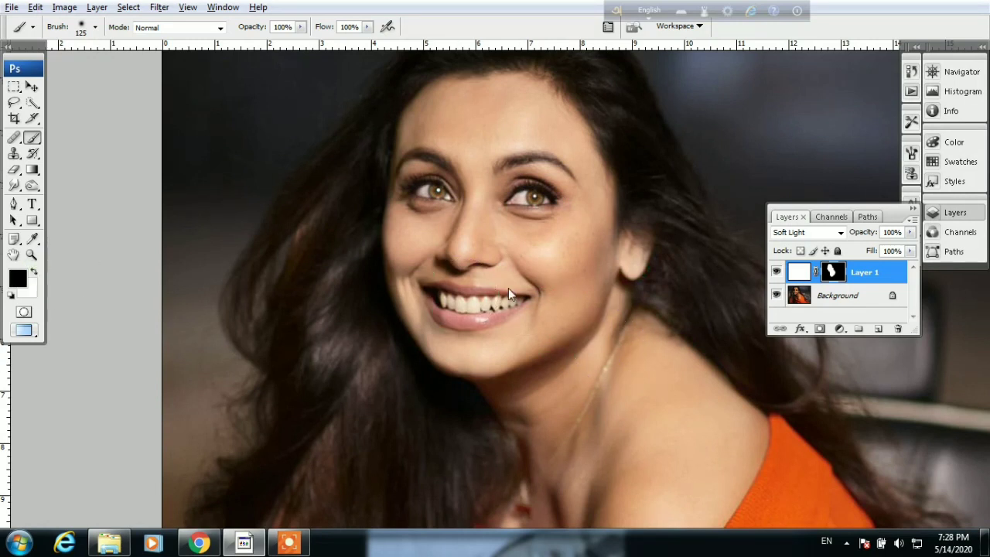
ctrl+click(509, 205)
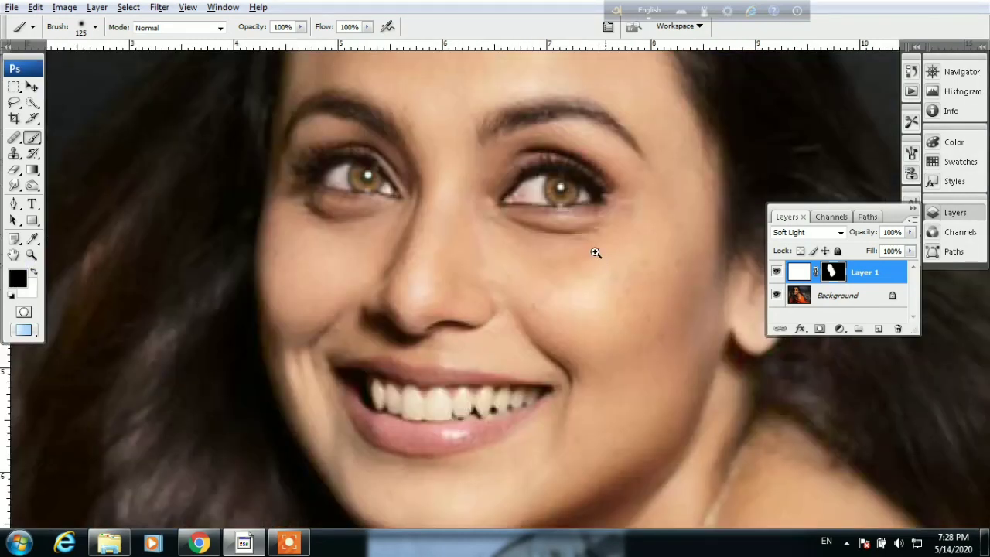
key(bracketleft)
key(bracketleft)
key(bracketleft)
key(bracketleft)
key(bracketleft)
key(bracketleft)
key(bracketleft)
key(bracketleft)
key(bracketleft)
key(bracketleft)
mouse_move(519, 181)
mouse_down()
mouse_move(564, 171)
mouse_move(557, 194)
mouse_up()
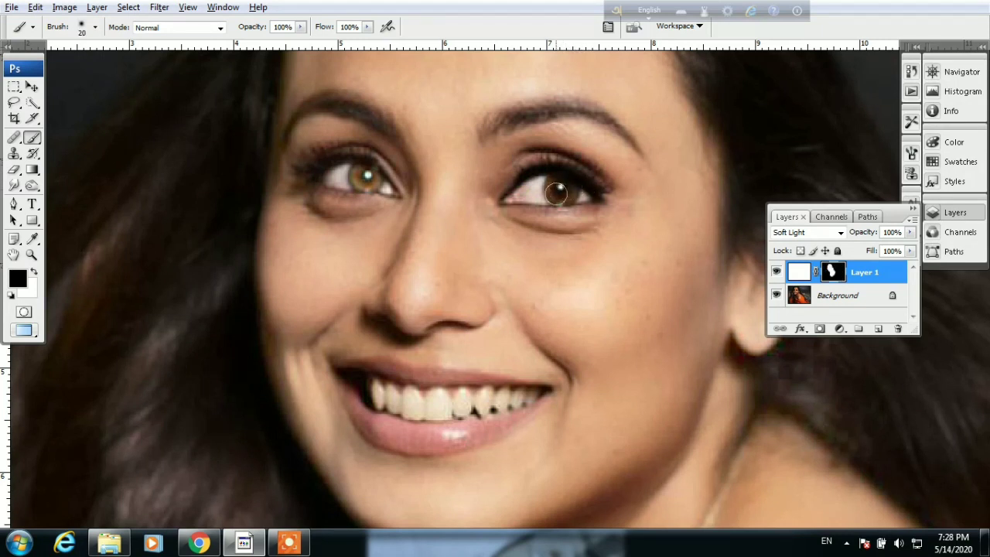
drag(499, 128, 573, 113)
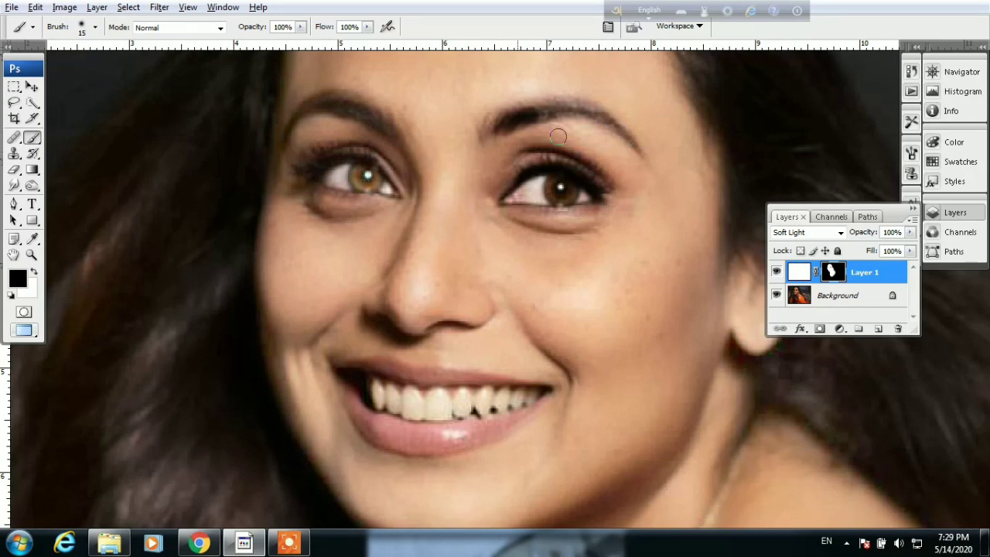
drag(430, 116, 414, 124)
key(ctrl+z)
Mask the left eyebrow from its inner end with black, redoing the first attempt.
mouse_move(403, 140)
mouse_down()
mouse_move(354, 106)
mouse_move(317, 110)
mouse_move(284, 137)
mouse_up()
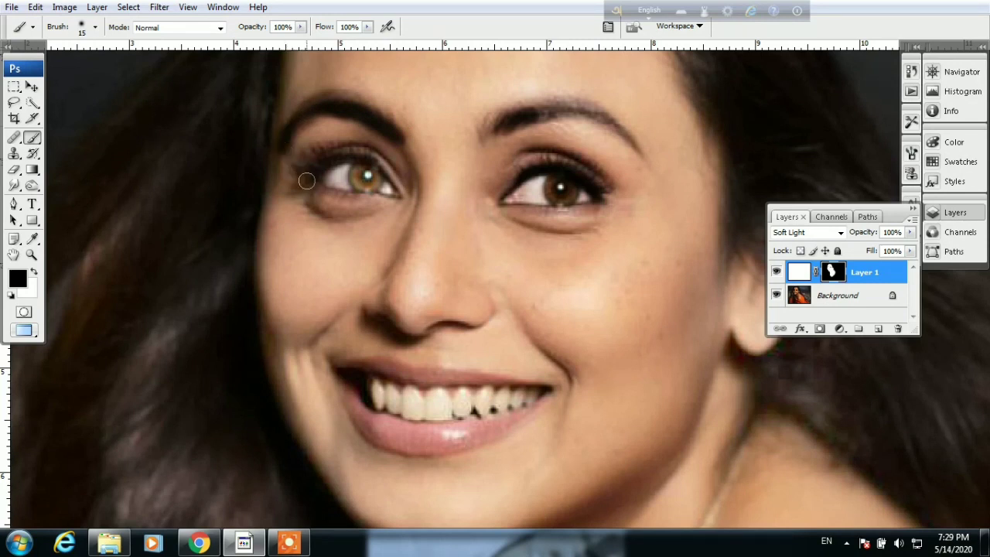
key(ctrl+z)
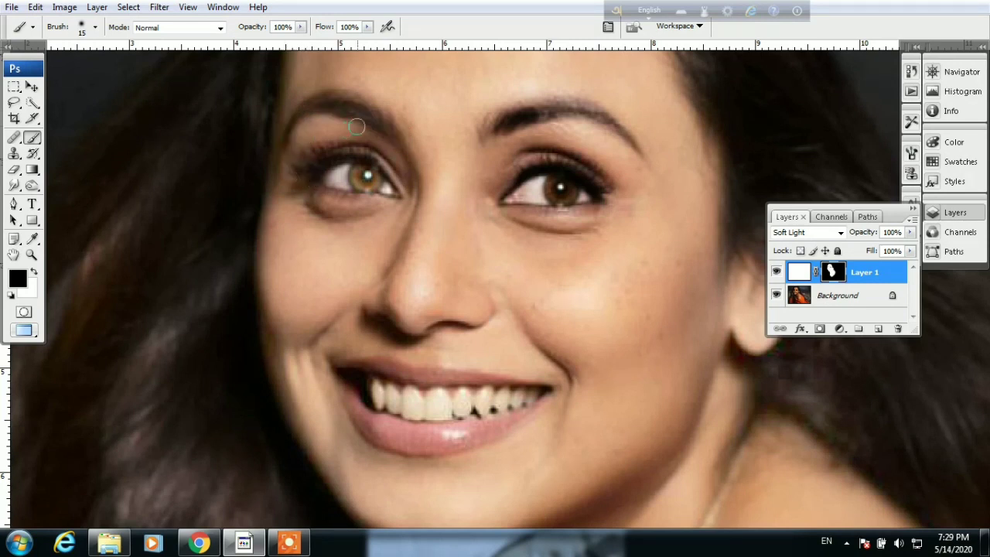
key(bracketright)
mouse_move(379, 131)
mouse_down()
mouse_move(385, 115)
mouse_move(326, 109)
mouse_move(287, 137)
mouse_move(376, 165)
mouse_move(367, 183)
mouse_up()
key(bracketright)
key(bracketleft)
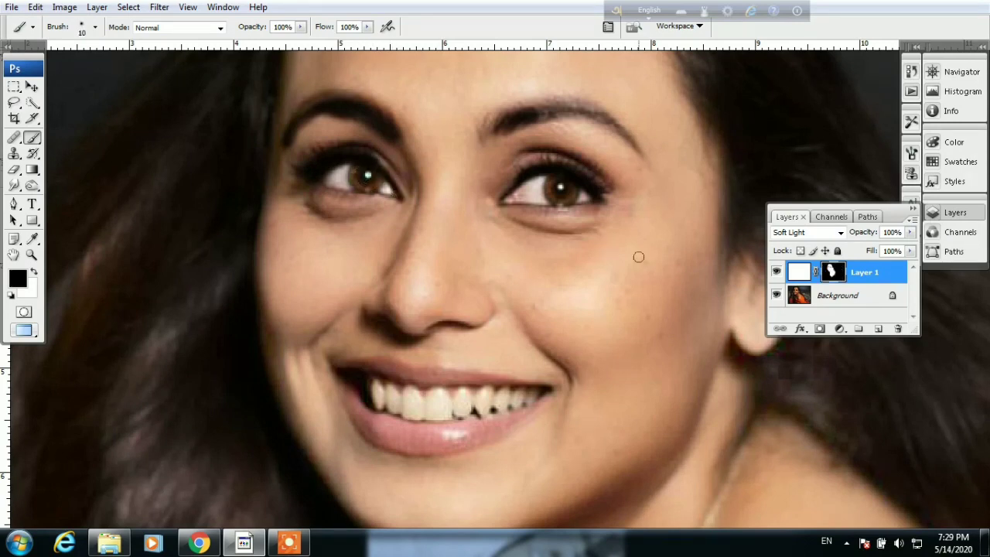
Hide Layer 1 and mask the right eye's lower lash line and inner corner.
click(777, 273)
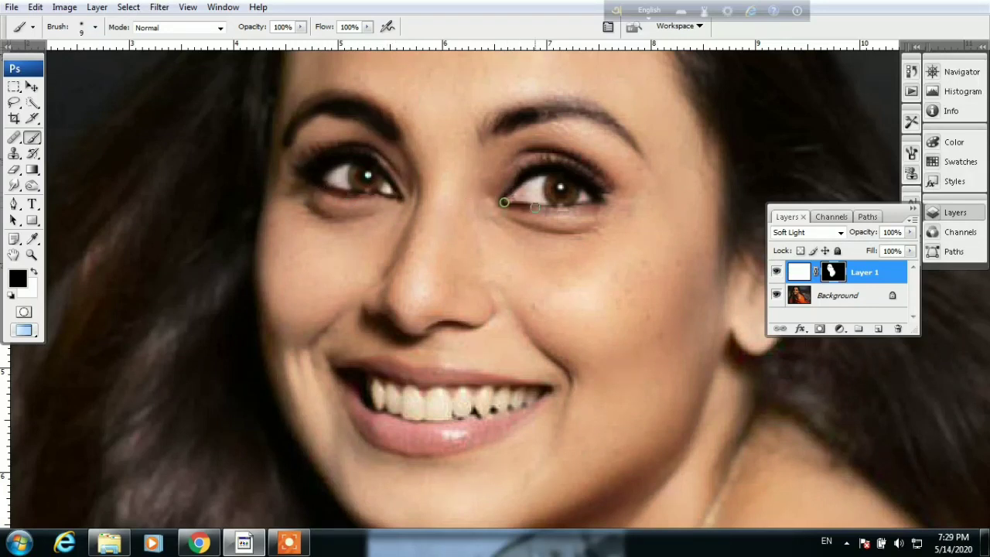
drag(534, 207, 581, 207)
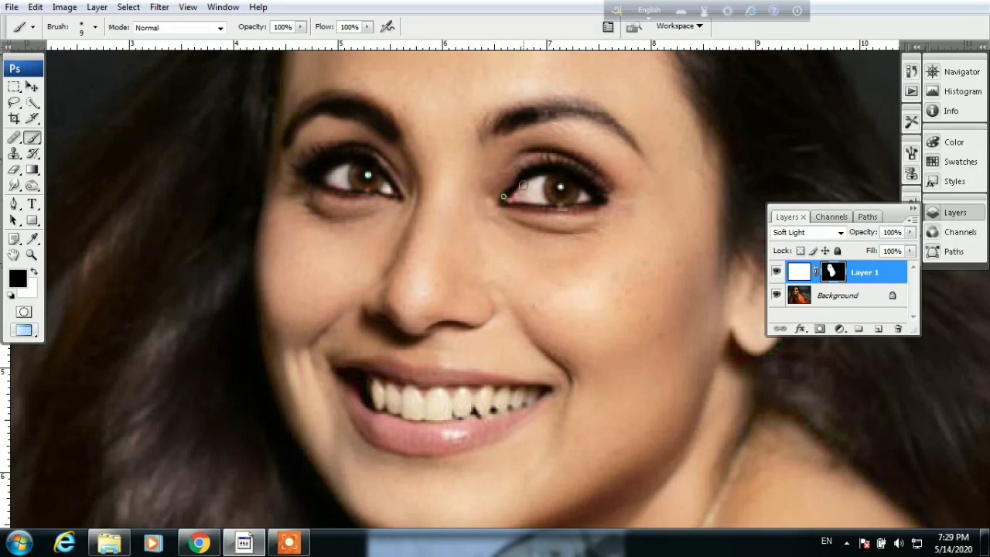
drag(502, 198, 512, 198)
Mask out the hair beside the ear and along the hairline with a larger brush.
click(777, 272)
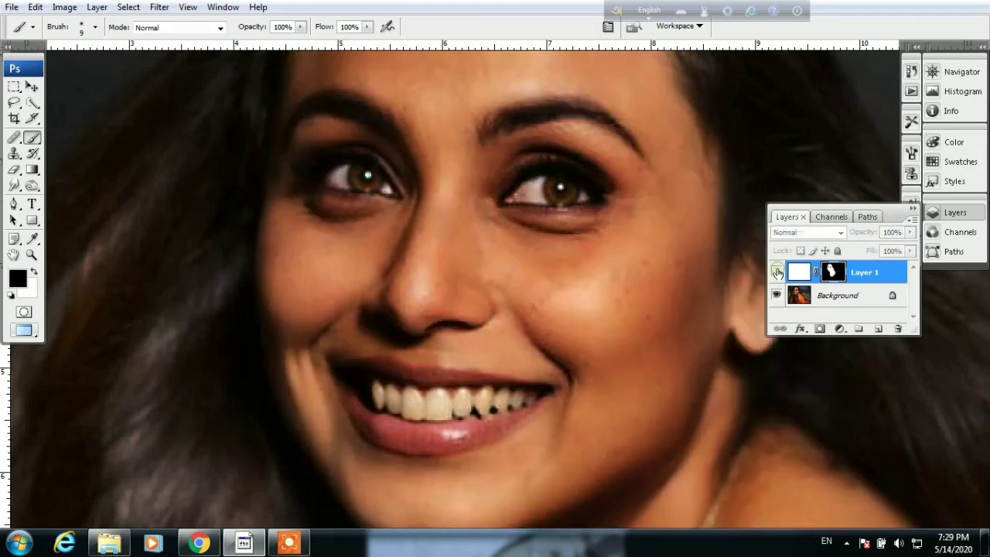
click(777, 272)
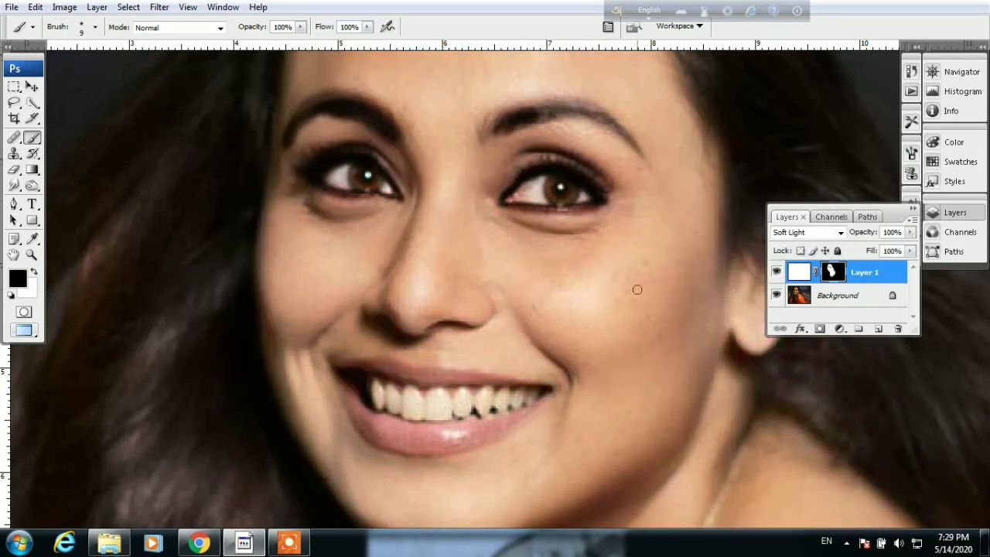
drag(735, 250, 630, 263)
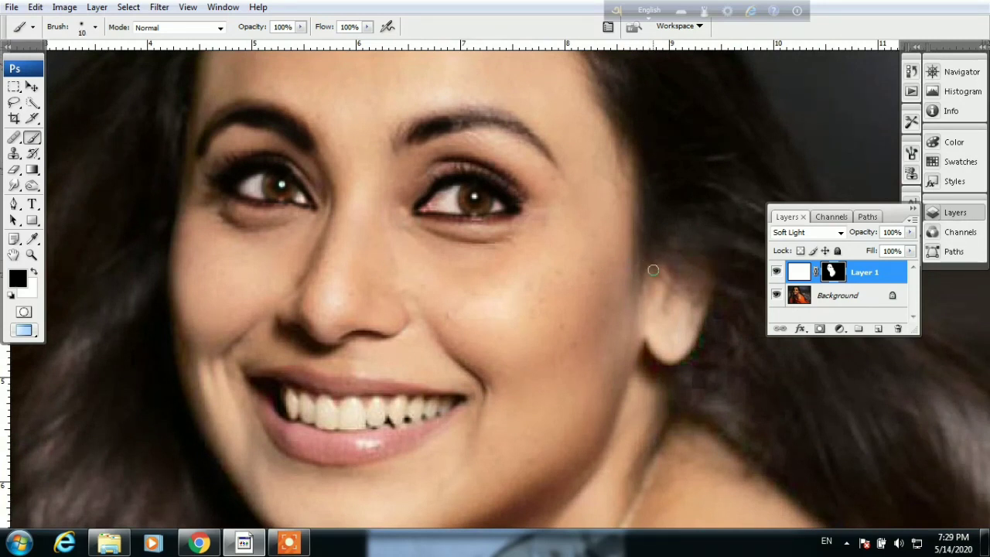
key(bracketright)
key(bracketright)
key(bracketright)
drag(648, 228, 647, 305)
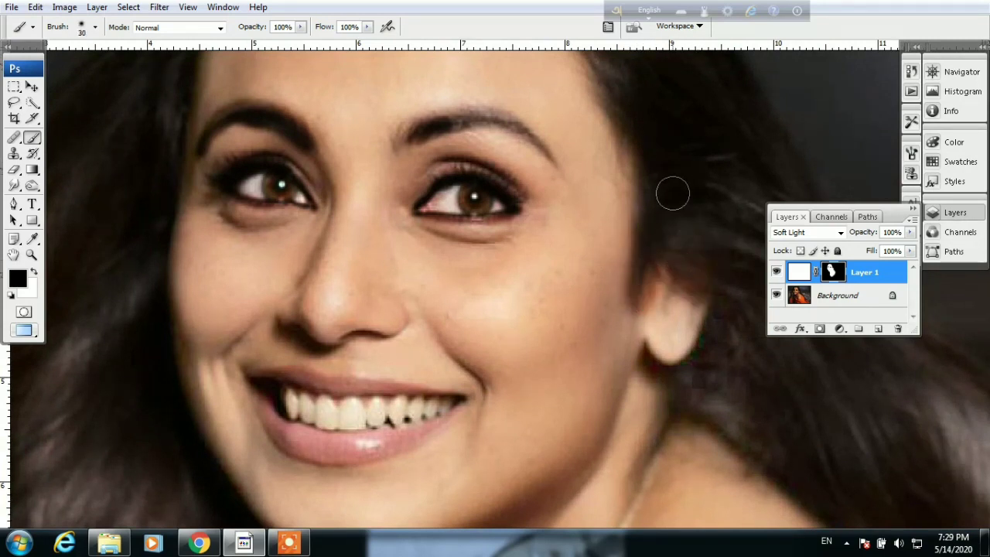
drag(654, 221, 642, 200)
drag(614, 272, 620, 267)
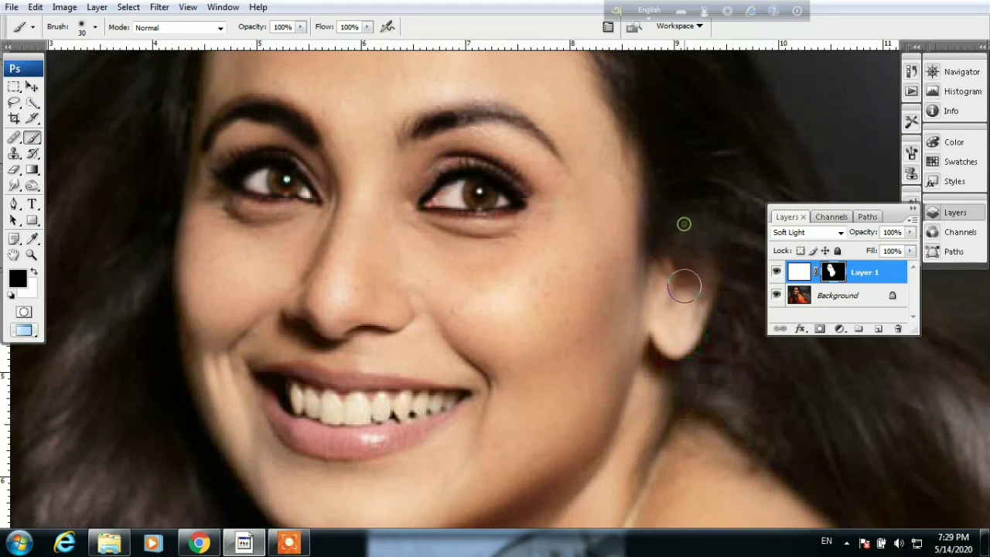
Review the whole portrait by toggling Layer 1 on and off, ending with it visible.
drag(490, 268, 581, 210)
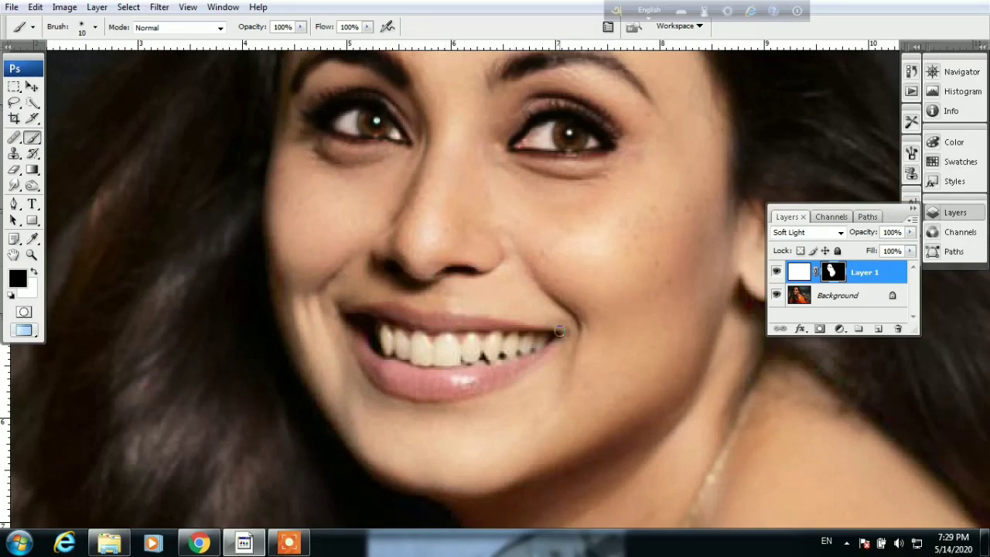
click(526, 315)
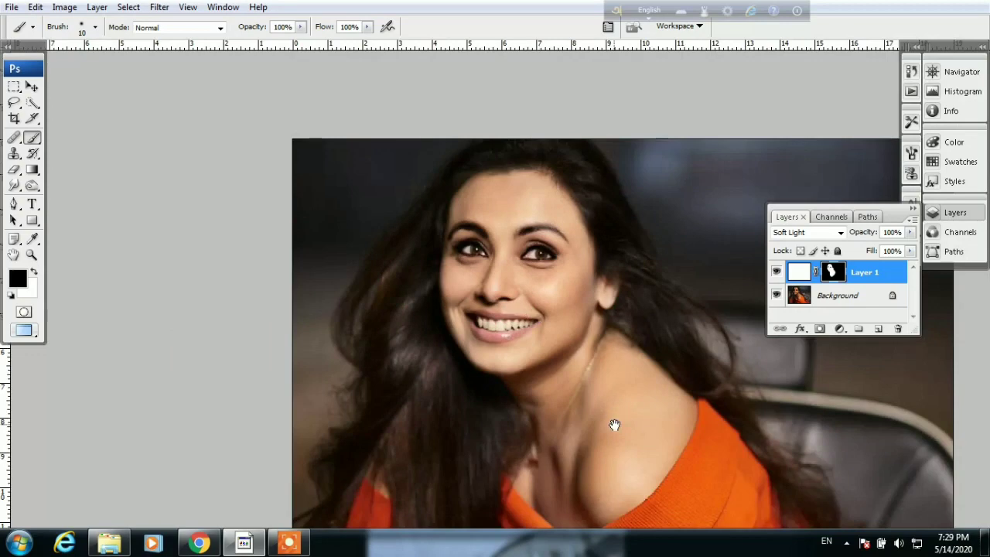
drag(611, 425, 611, 347)
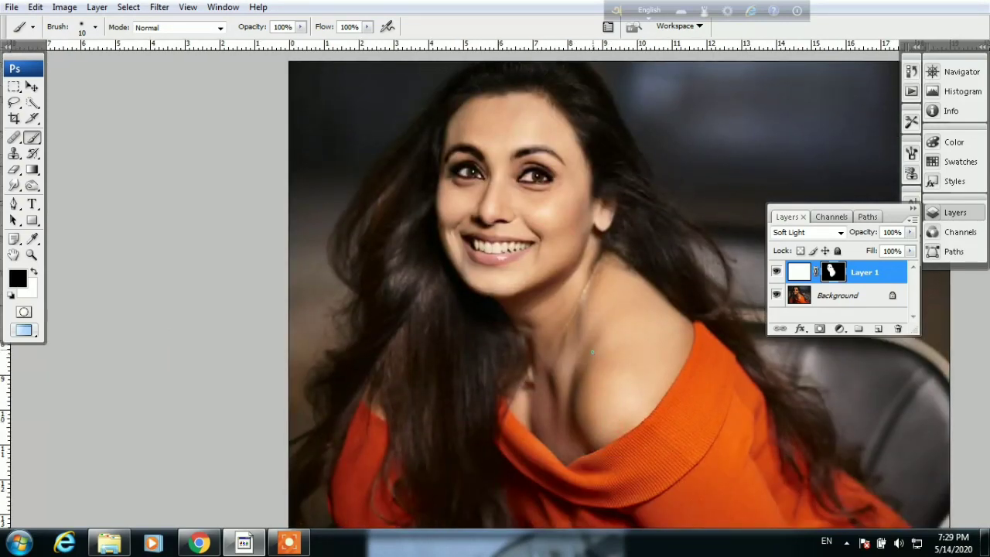
click(775, 272)
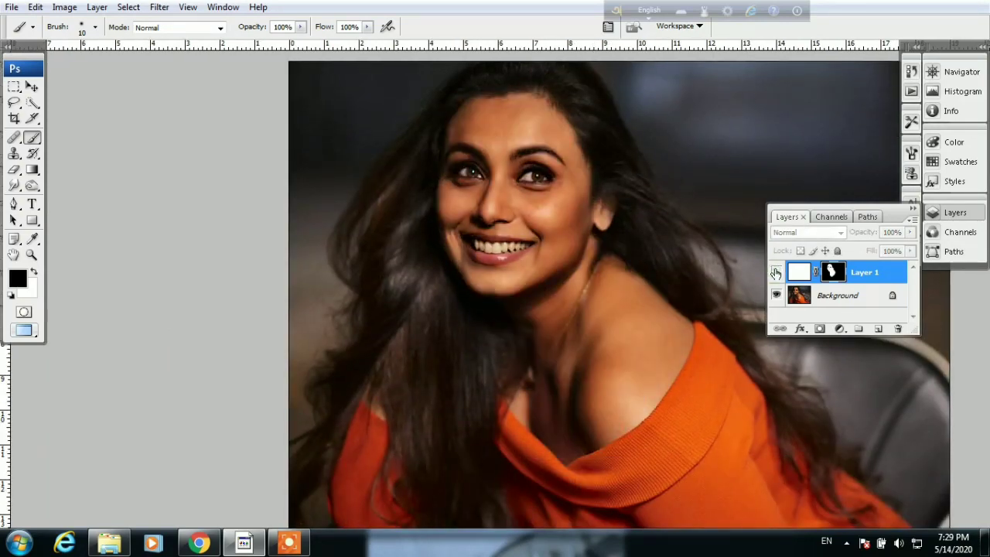
click(776, 272)
click(776, 272)
click(776, 272)
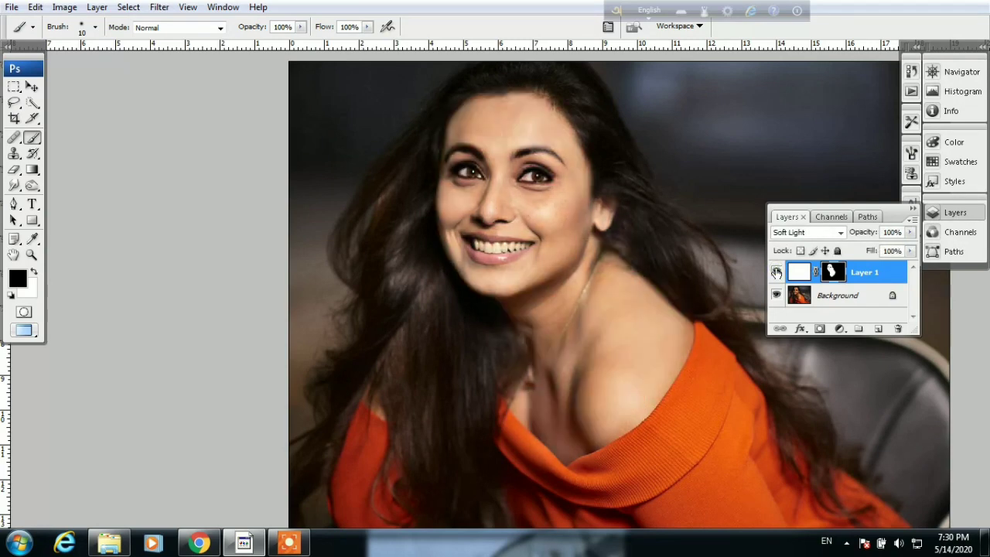
ctrl+click(610, 269)
ctrl+click(610, 240)
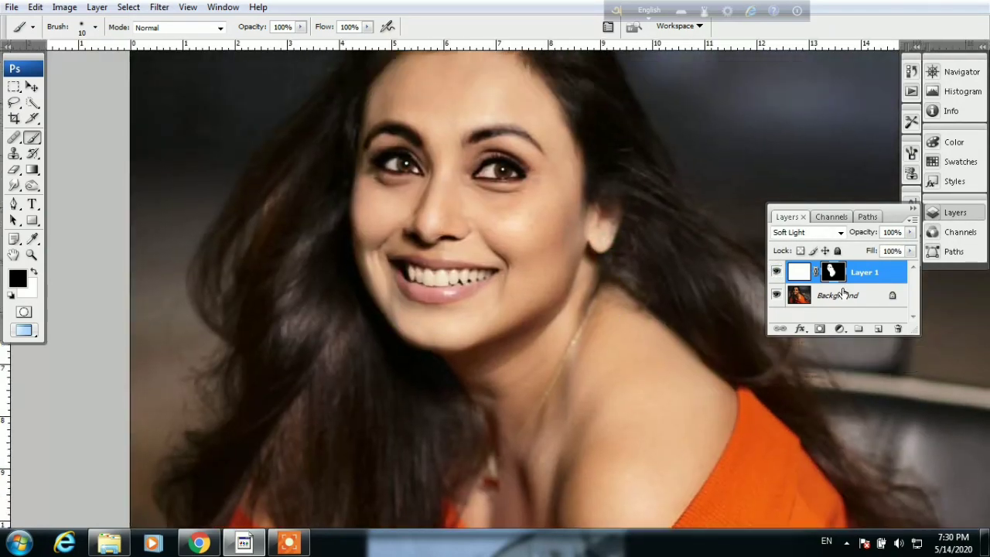
Flatten the image to one Background layer and smudge the cheek with a 50 px brush.
right_click(825, 291)
click(867, 414)
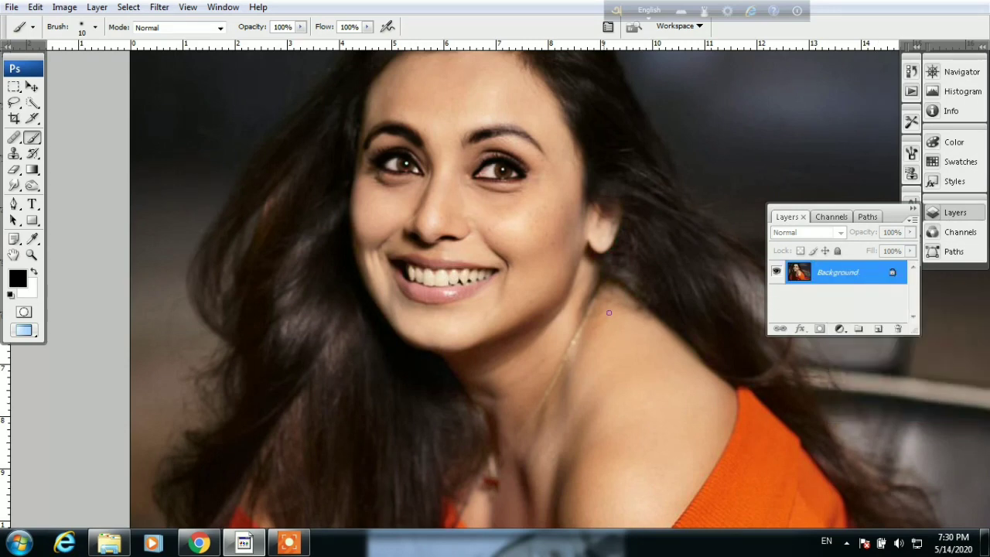
ctrl+click(506, 230)
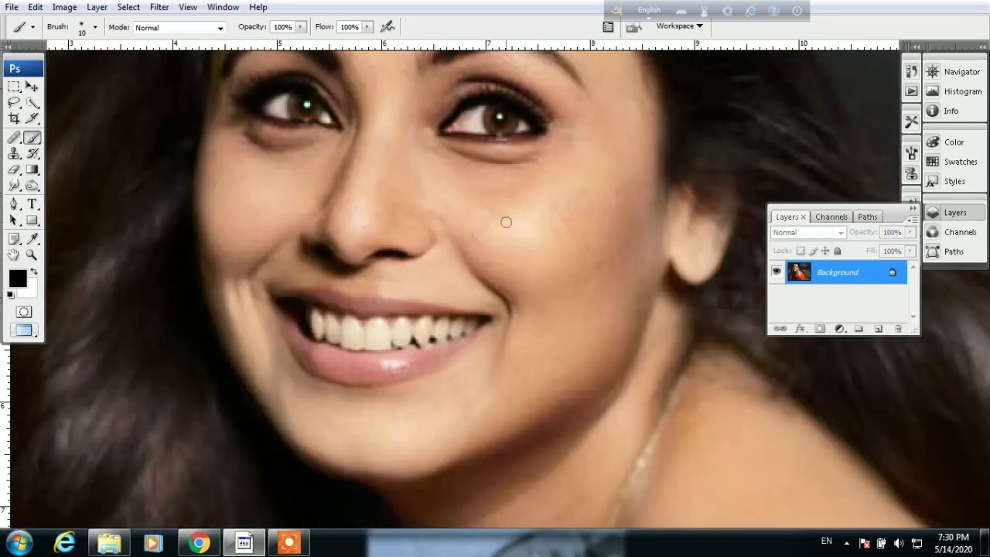
click(14, 186)
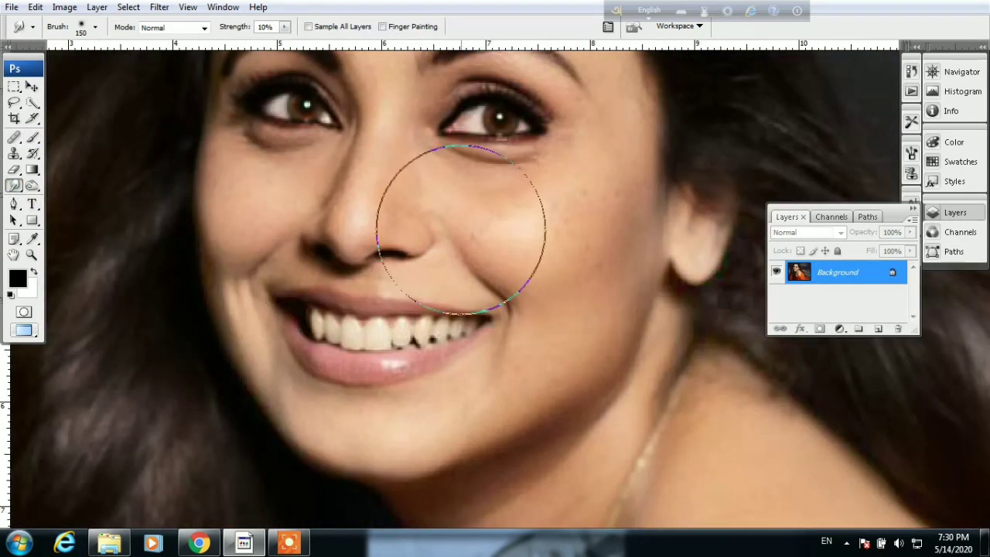
key(bracketleft)
key(bracketleft)
key(bracketleft)
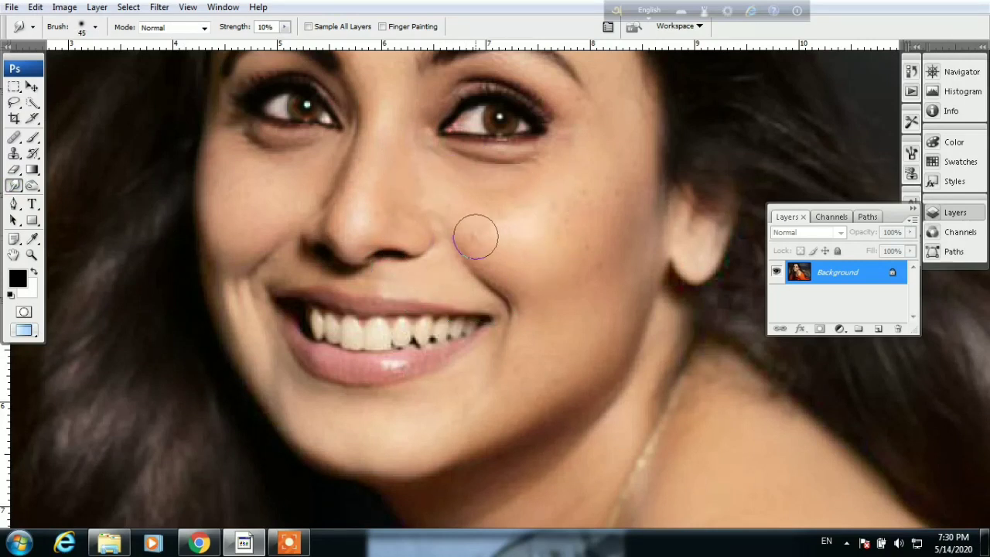
mouse_move(498, 230)
mouse_down()
mouse_move(460, 204)
mouse_move(519, 190)
mouse_move(547, 203)
mouse_up()
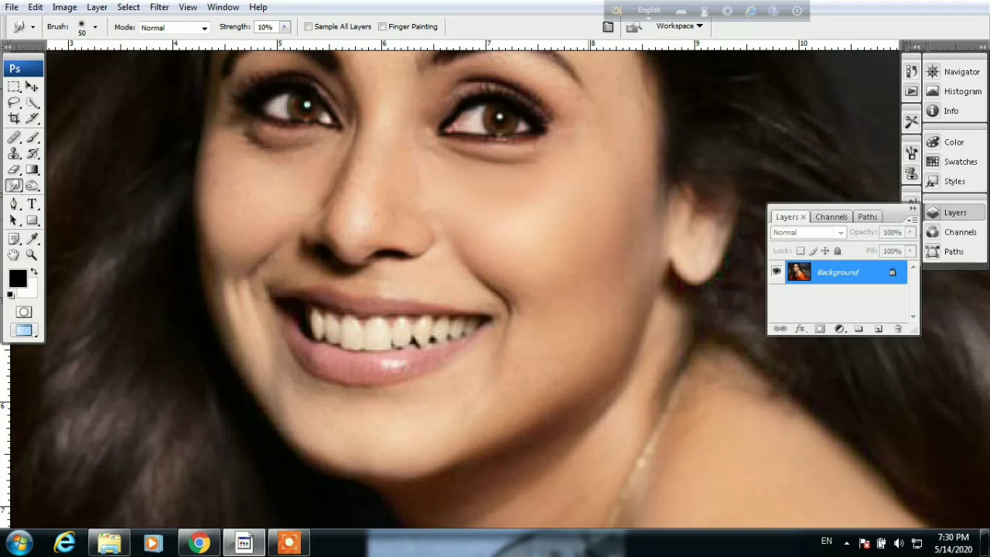
Smudge the chin, neck and shoulder skin smooth with a 70 px brush at 10%.
drag(556, 345, 630, 247)
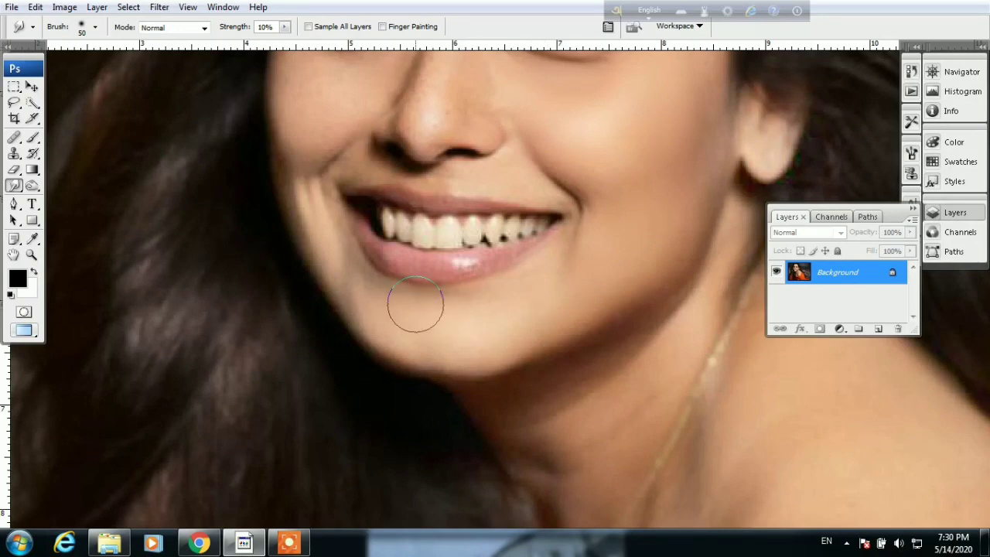
drag(619, 340, 479, 263)
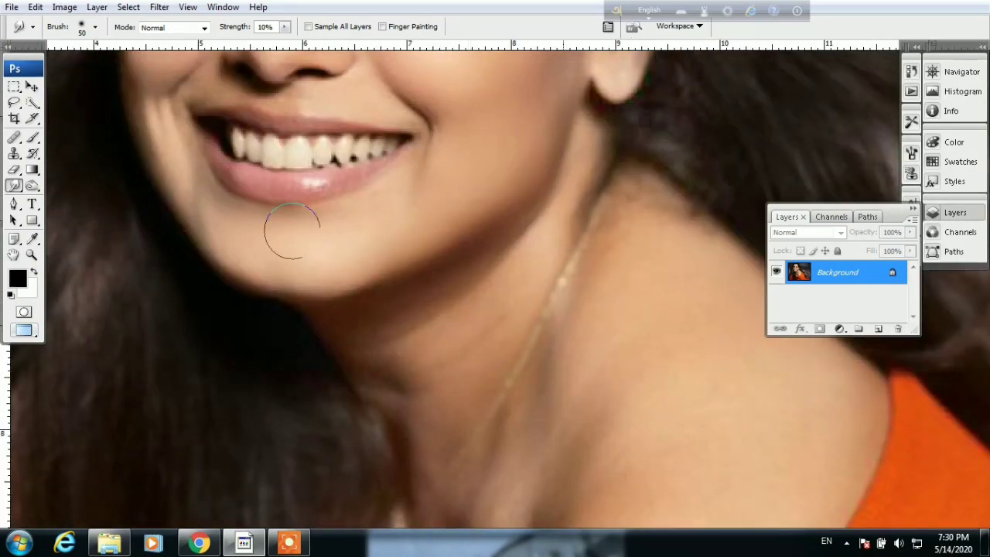
drag(679, 394, 619, 241)
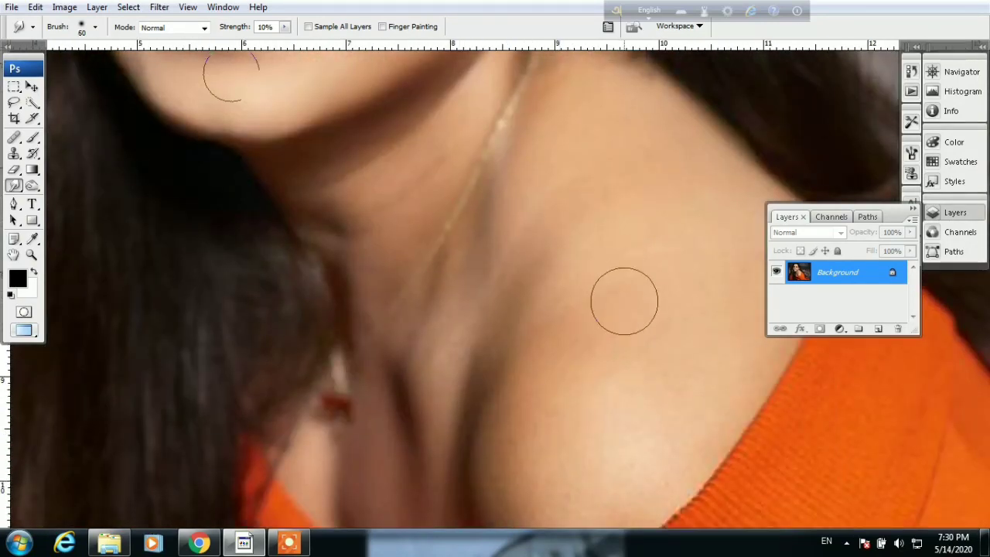
key(bracketright)
key(bracketright)
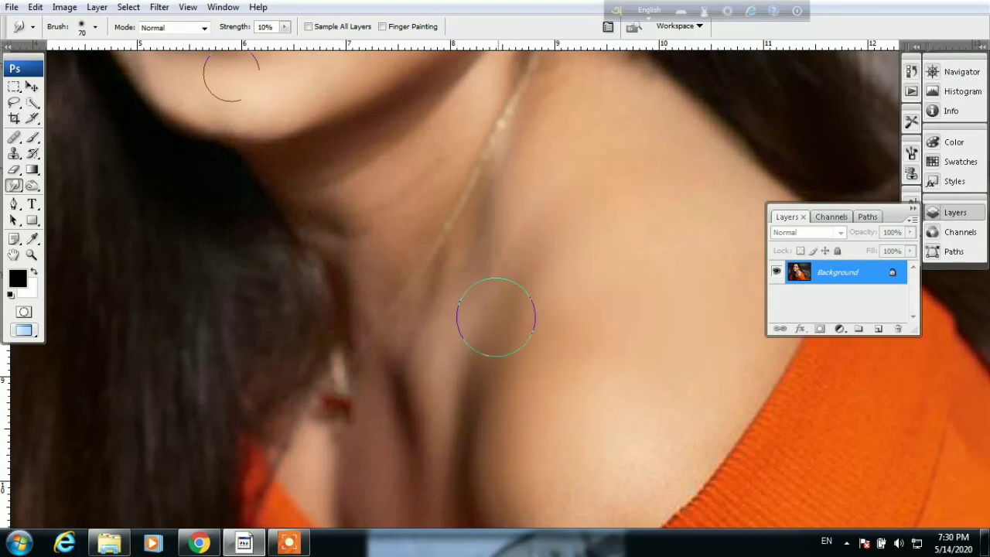
mouse_move(579, 436)
mouse_down()
mouse_move(625, 233)
mouse_move(655, 164)
mouse_up()
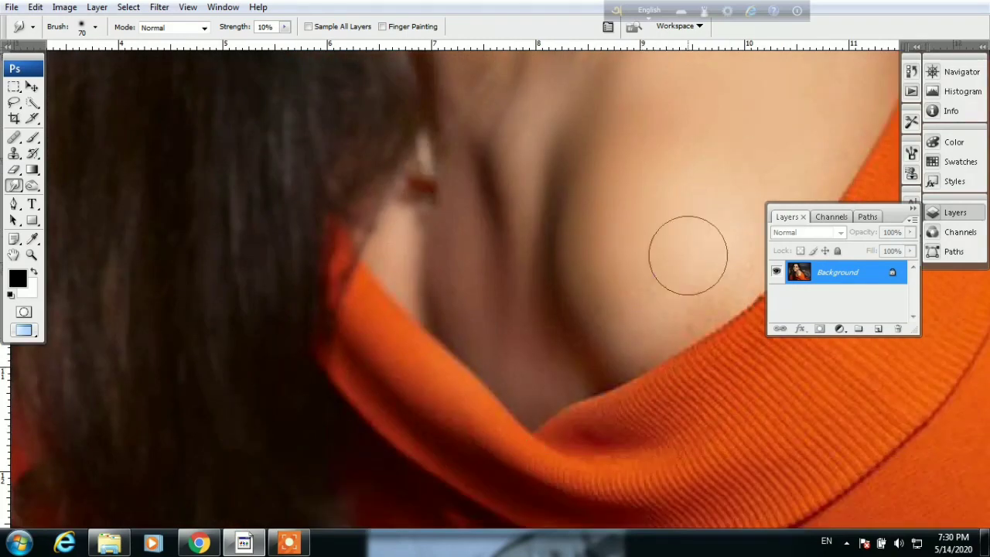
mouse_move(541, 144)
mouse_down()
mouse_move(570, 342)
mouse_move(587, 385)
mouse_move(612, 391)
mouse_up()
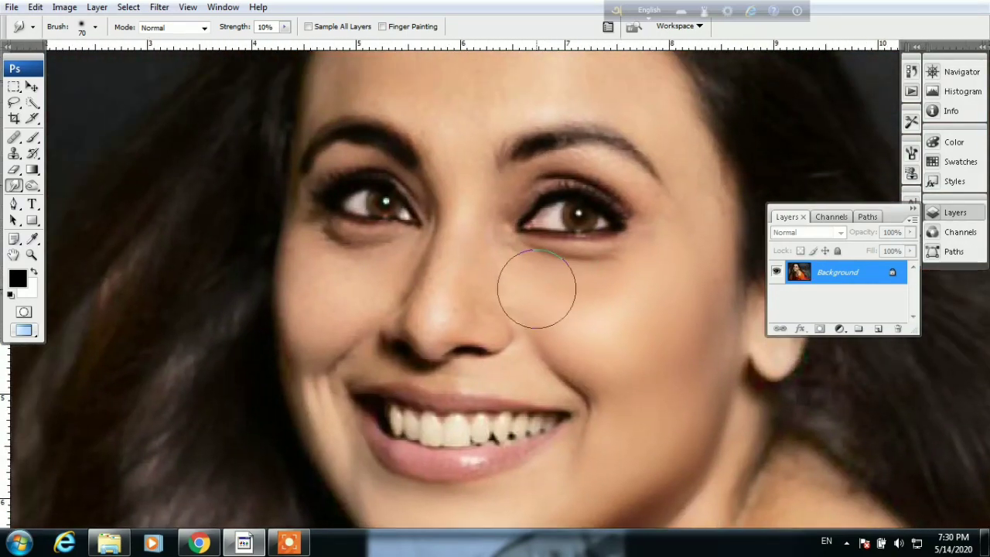
Smudge the nose and mouth area with a 30–45 px brush.
key(bracketleft)
key(bracketleft)
key(bracketleft)
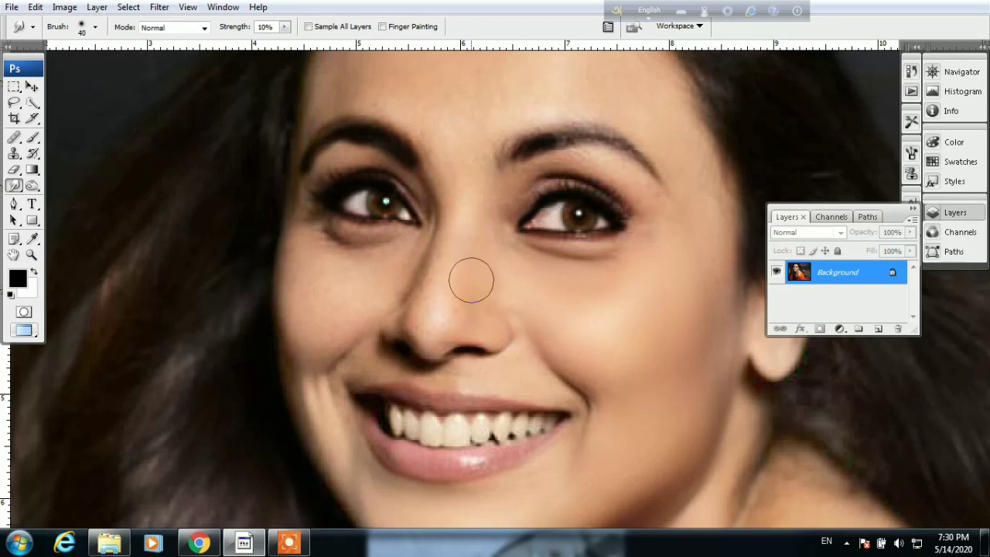
key(bracketleft)
key(bracketright)
key(bracketright)
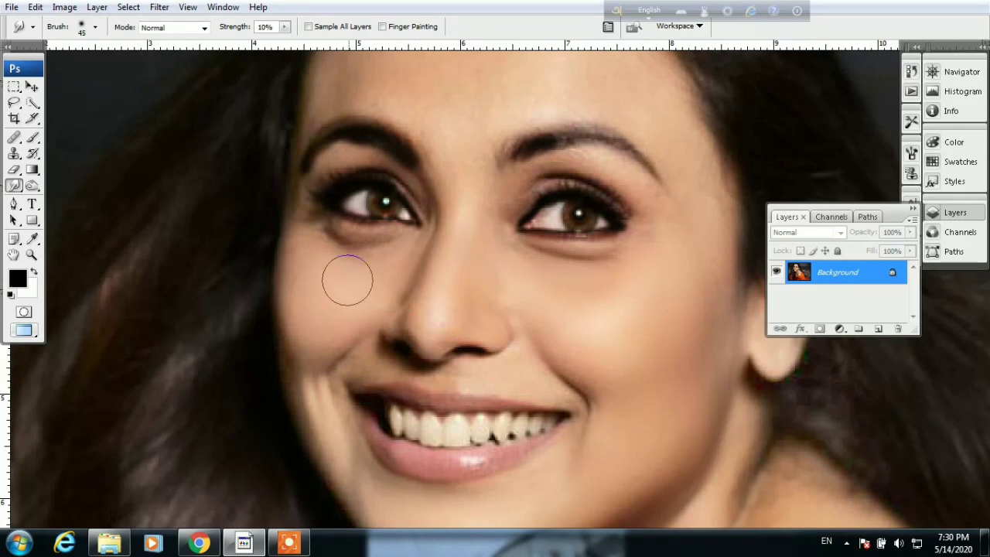
drag(391, 265, 404, 239)
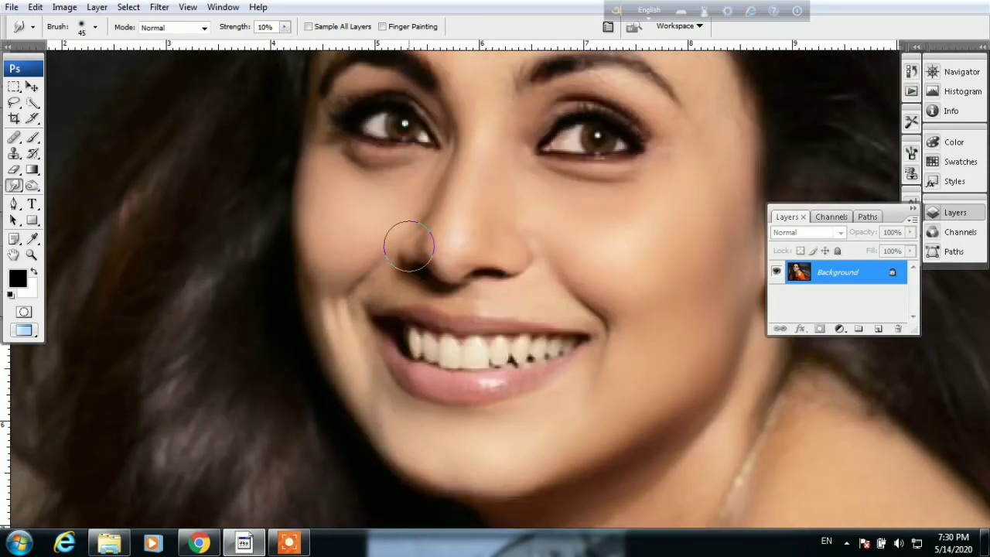
key(bracketleft)
key(bracketleft)
key(bracketleft)
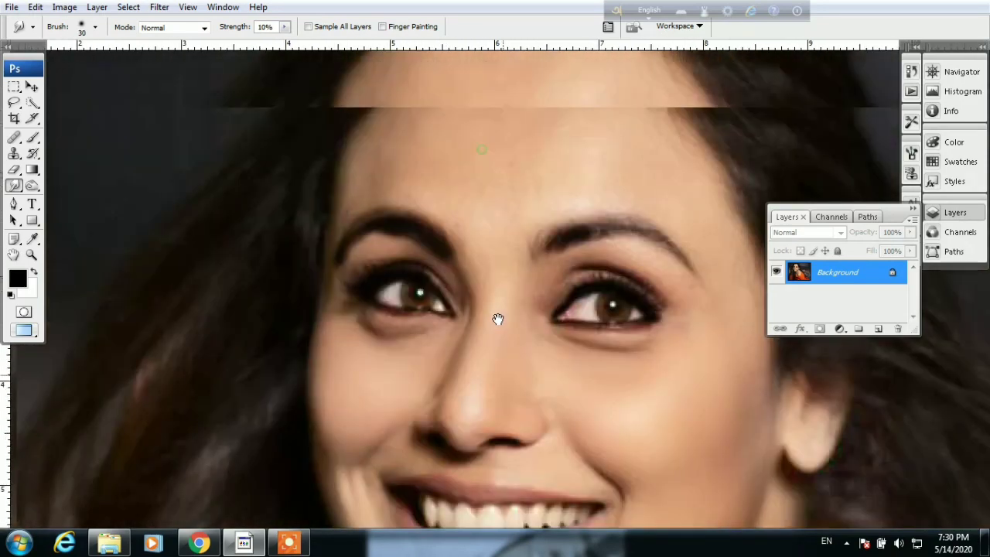
Smudge the forehead, eyes and brows smooth with a 40–50 px brush.
drag(486, 182, 501, 356)
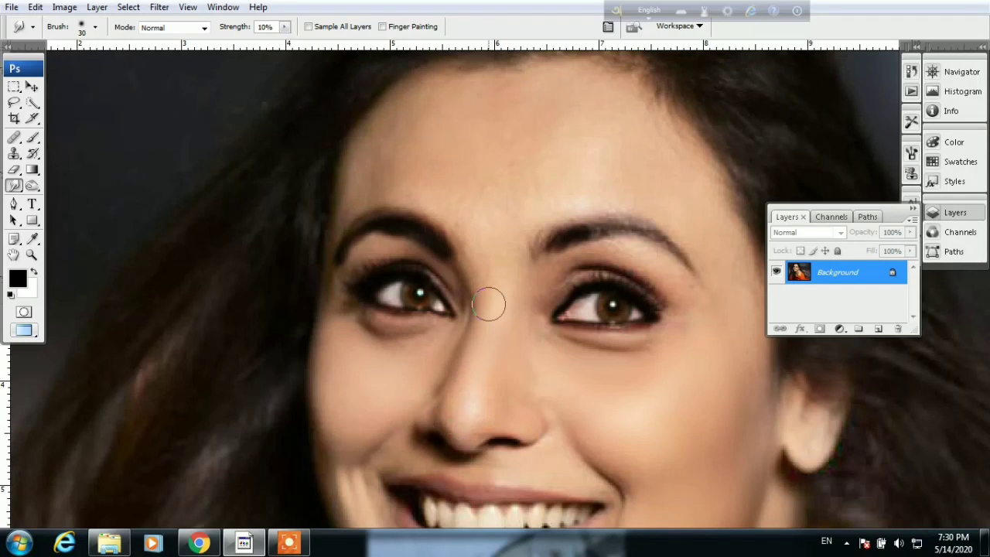
drag(516, 170, 499, 188)
key(bracketright)
key(bracketright)
key(bracketright)
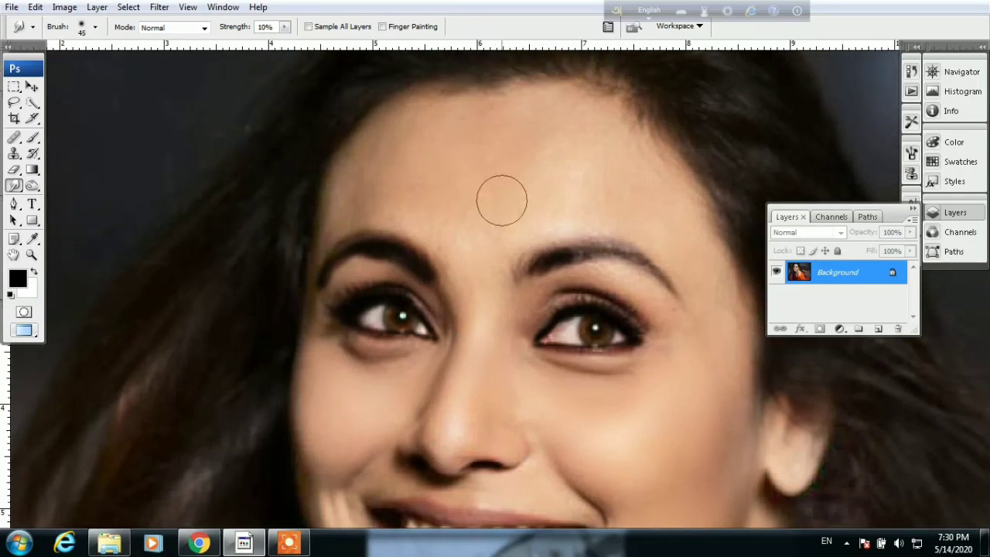
key(bracketright)
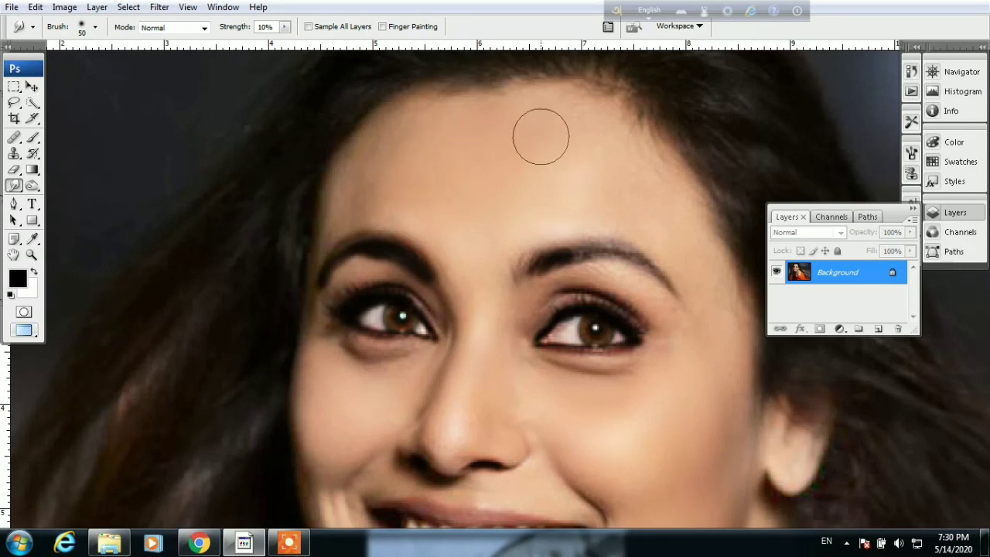
drag(642, 228, 611, 186)
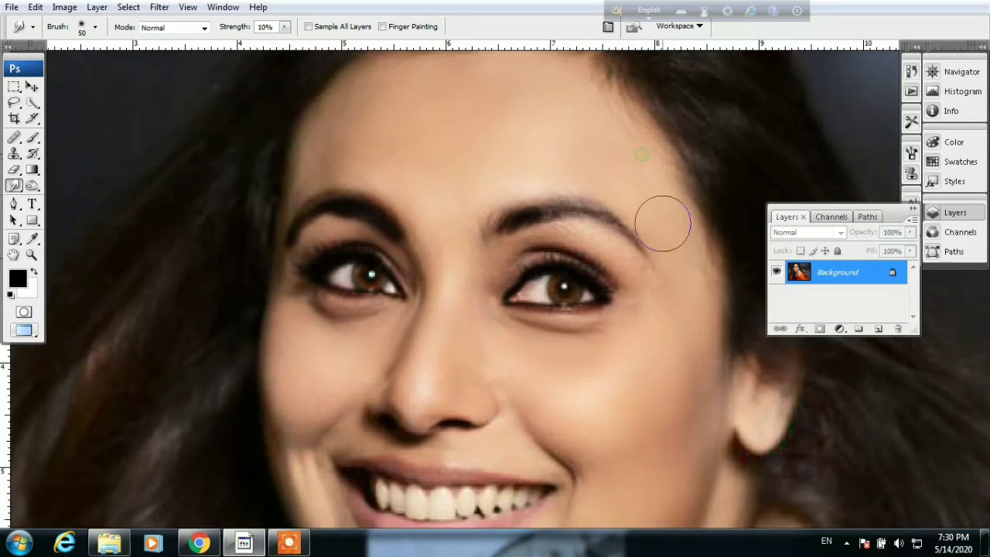
key(p)
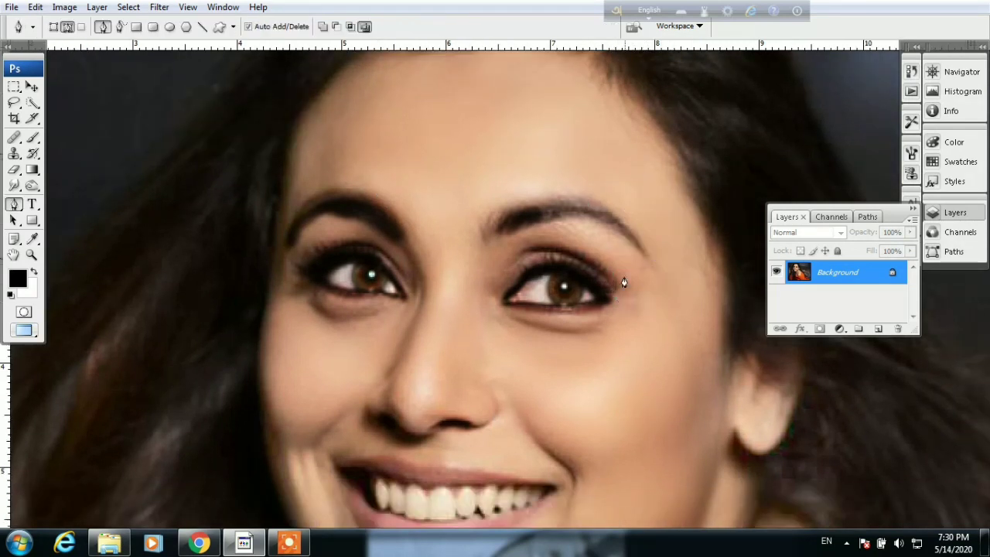
key(r)
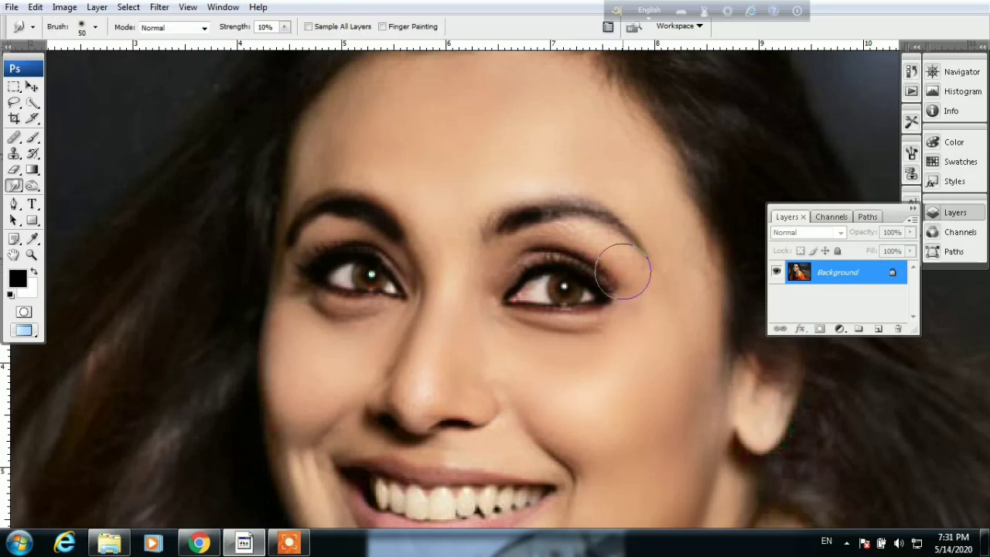
key(bracketleft)
Fit the whole portrait in the window and adjust the zoom one step.
key(ctrl+0)
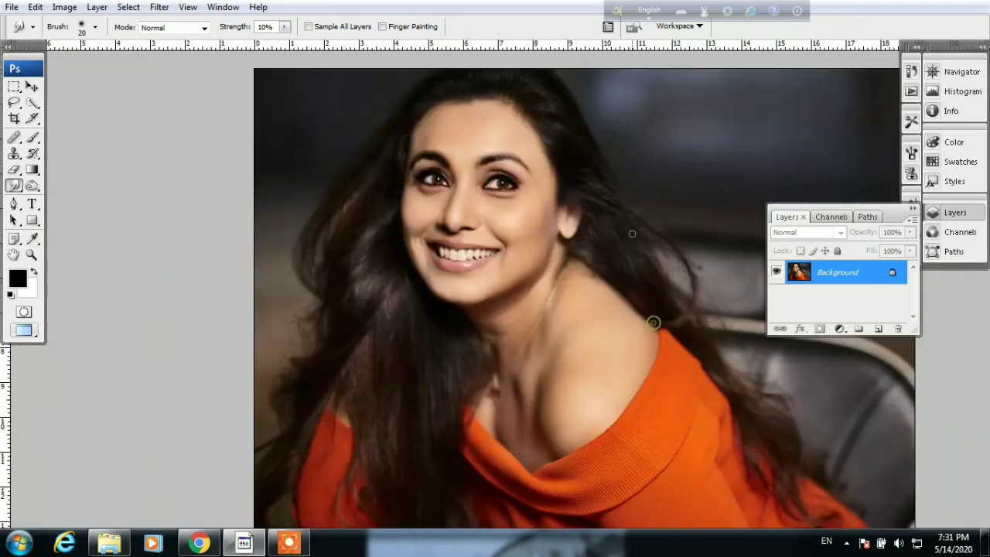
key(ctrl+minus)
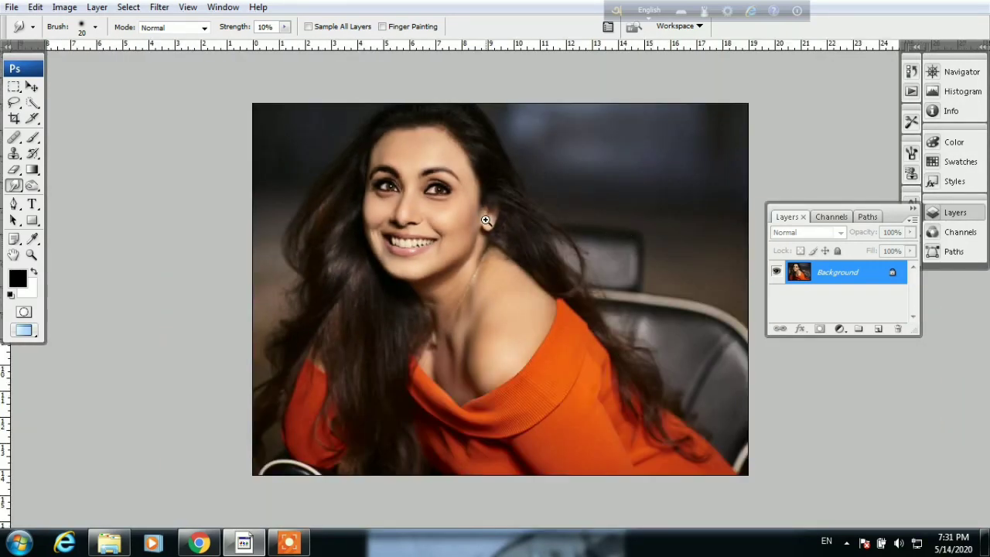
ctrl+click(486, 222)
Brighten the midtones with a Curves point raised from input 123 to output 133.
key(ctrl+m)
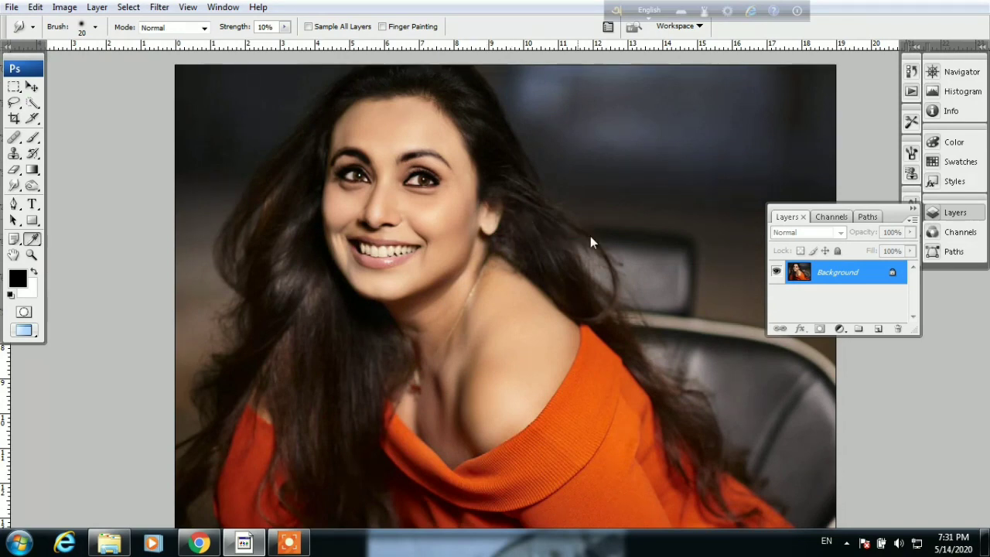
drag(797, 272, 797, 265)
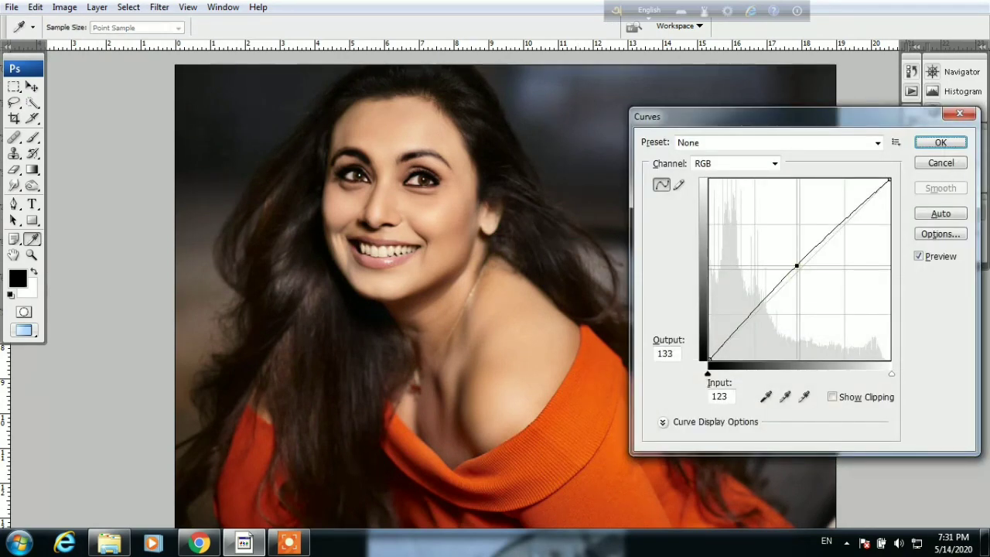
click(941, 143)
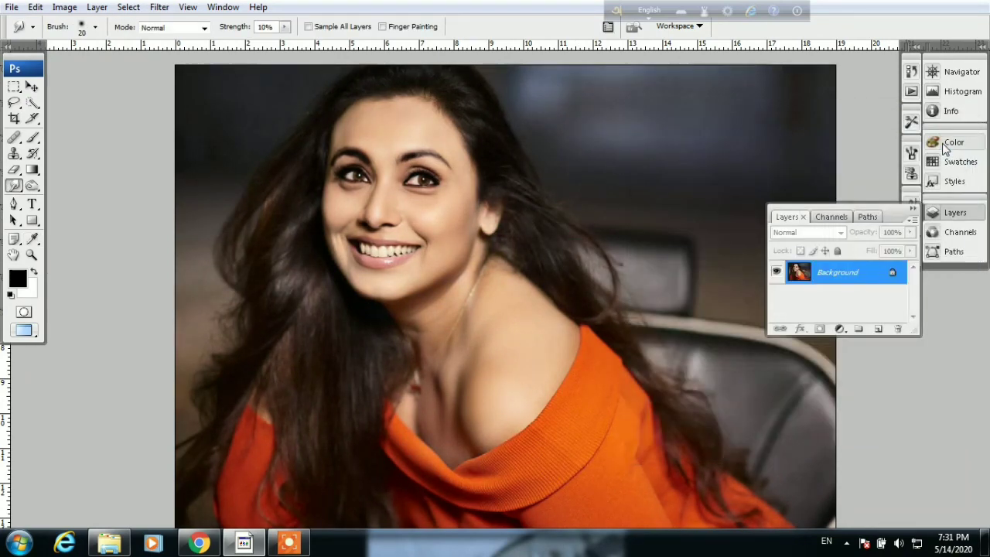
Open Selective Color and confirm it without changes.
key(alt+i)
key(a)
key(s)
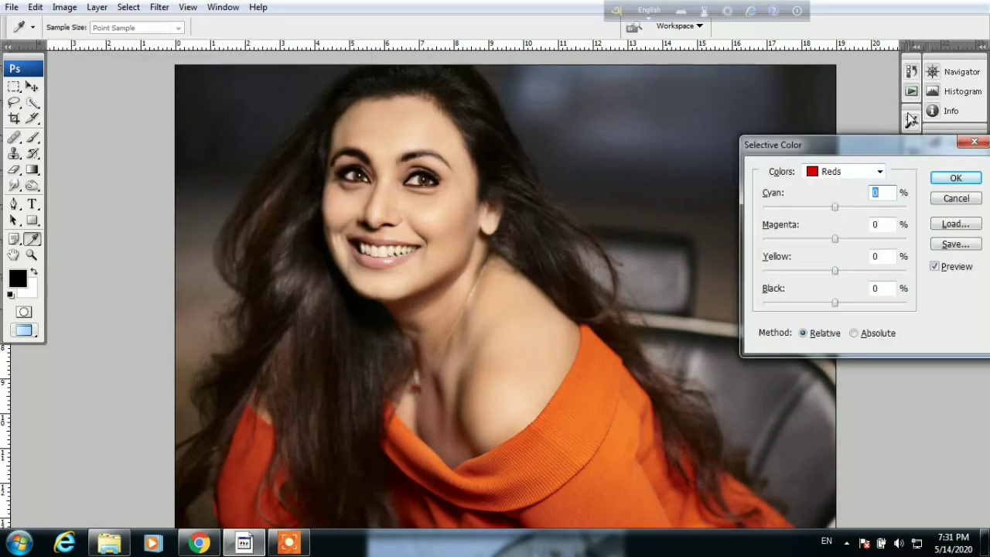
click(956, 178)
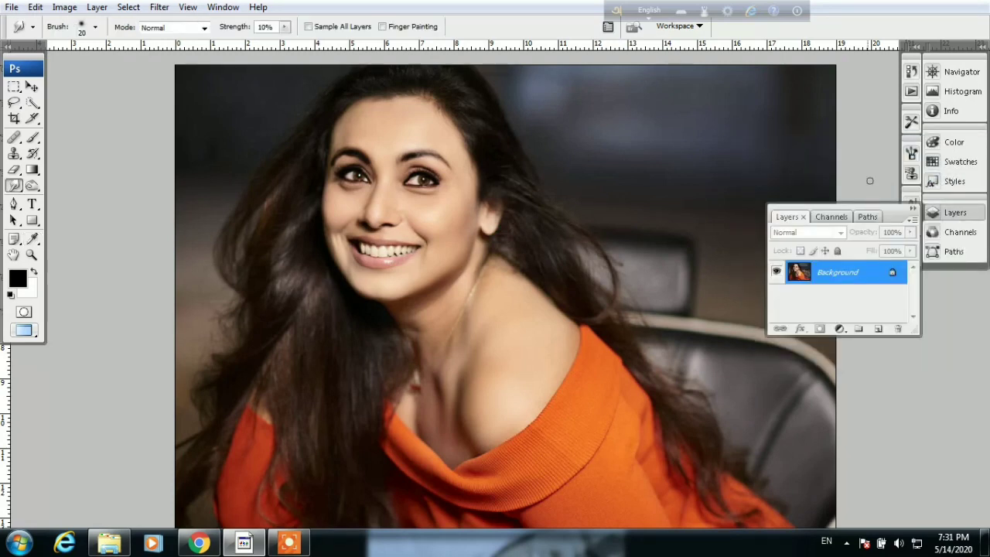
Apply Levels with the black input level at 8.
key(ctrl+l)
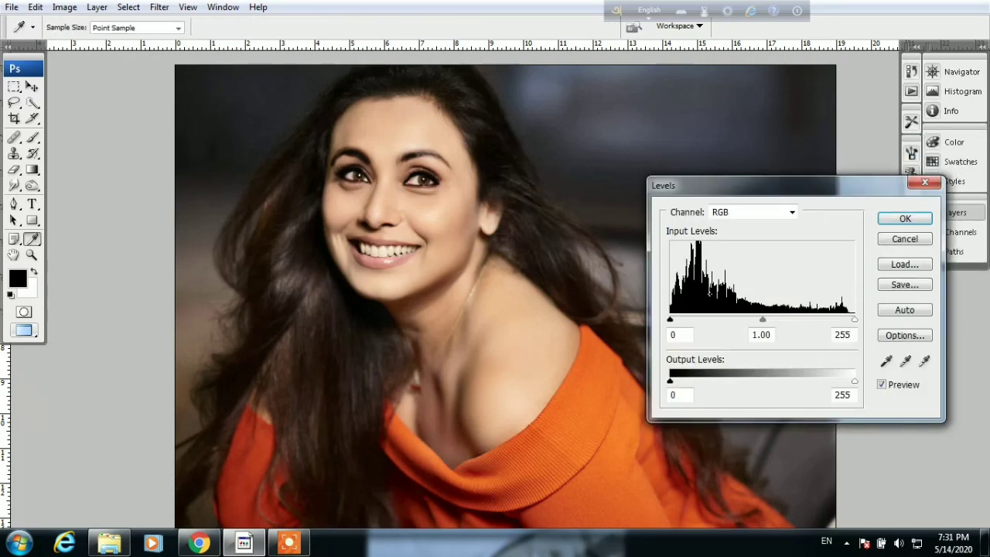
drag(673, 322, 676, 321)
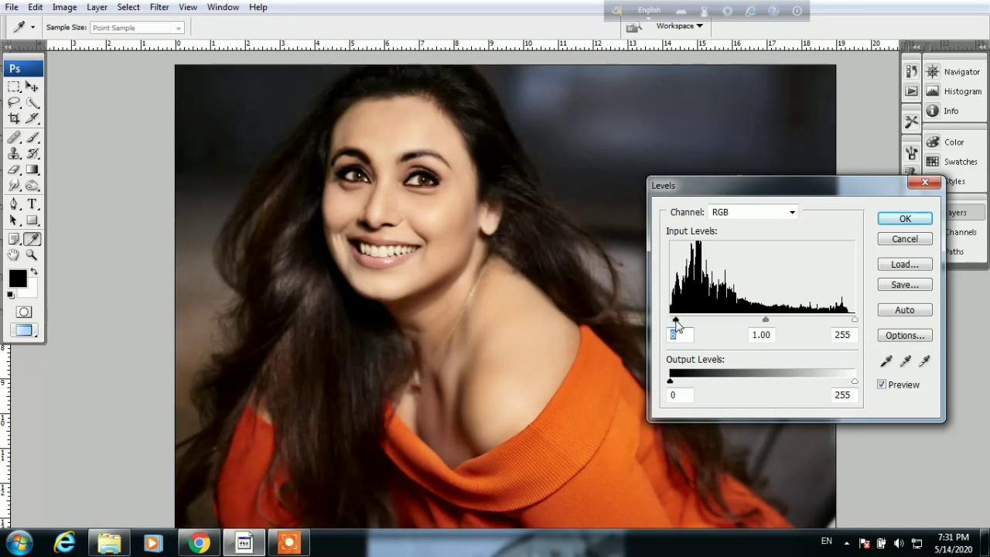
click(902, 219)
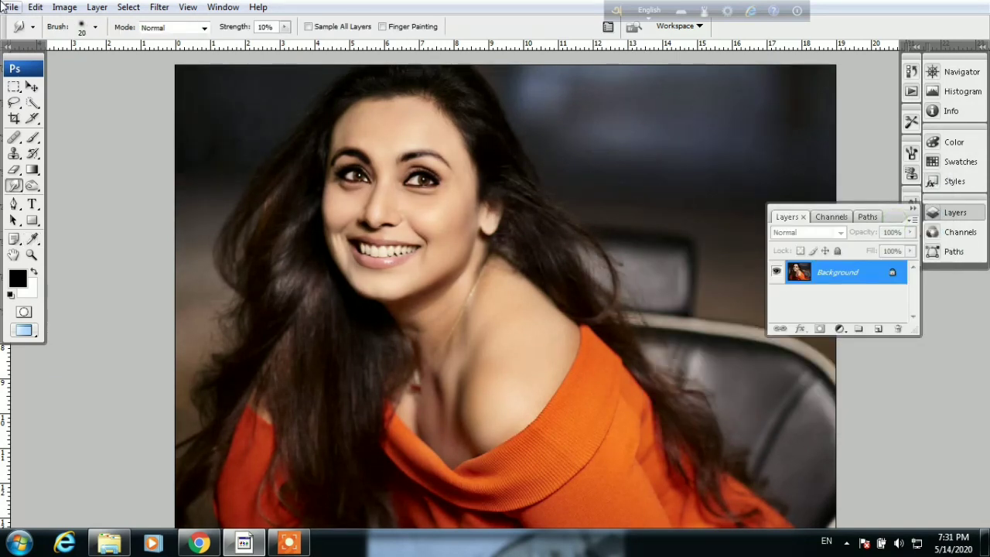
Save the portrait to the Desktop as JPEG '3' at Maximum quality 12, then zoom in.
click(55, 186)
text(3)
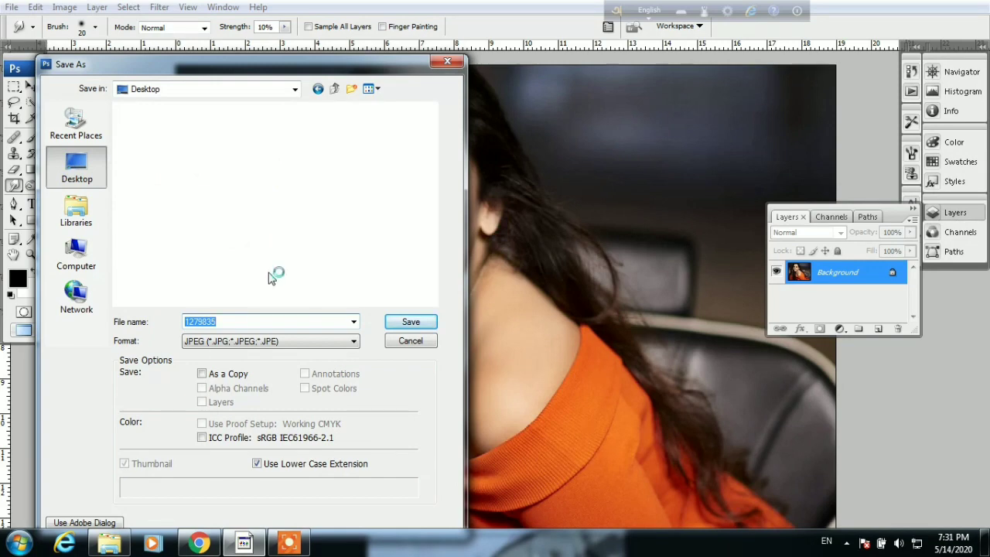
click(408, 323)
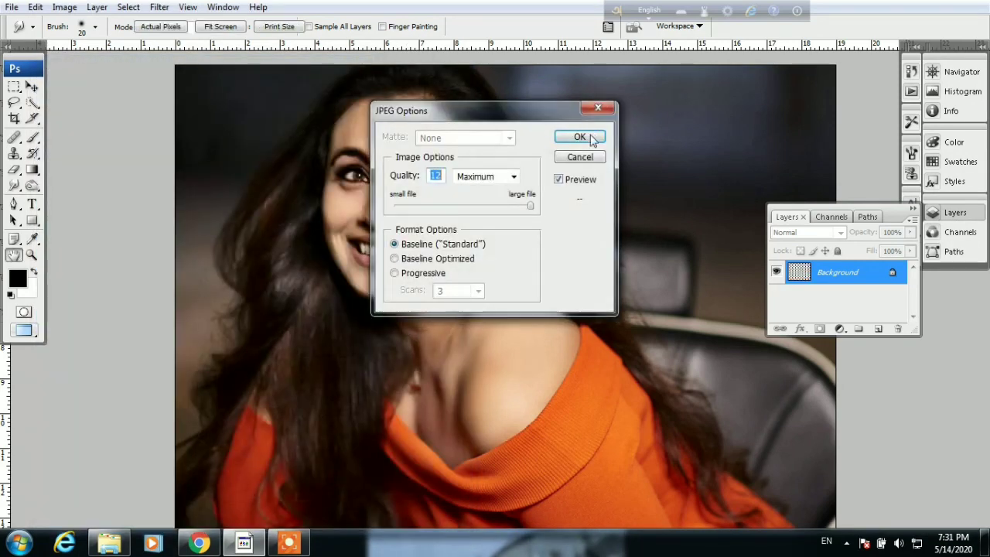
click(588, 138)
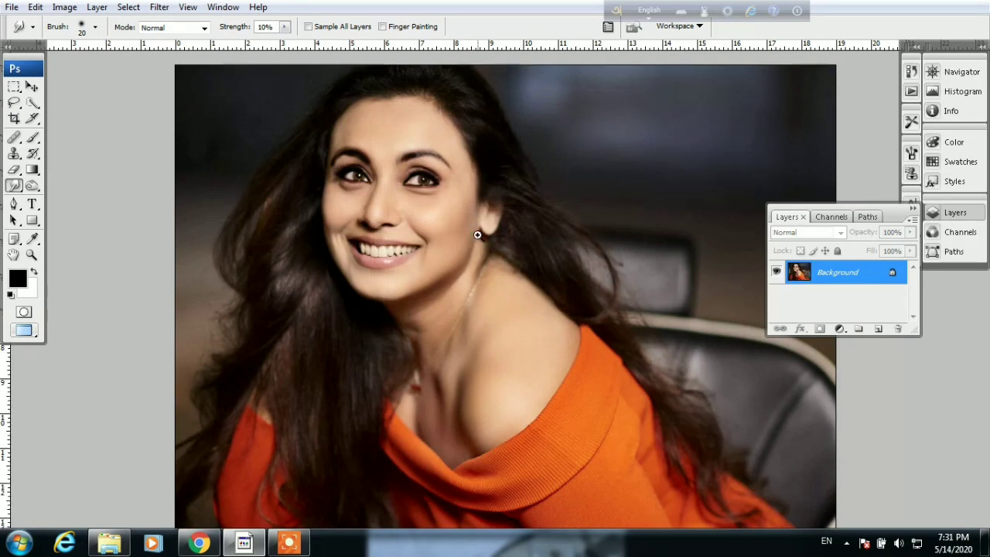
key(ctrl+plus)
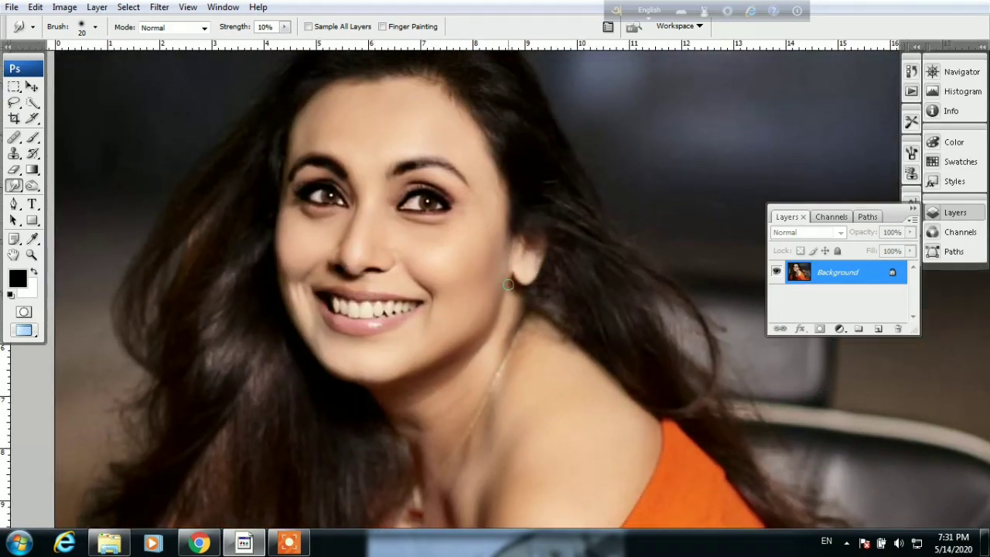
click(287, 543)
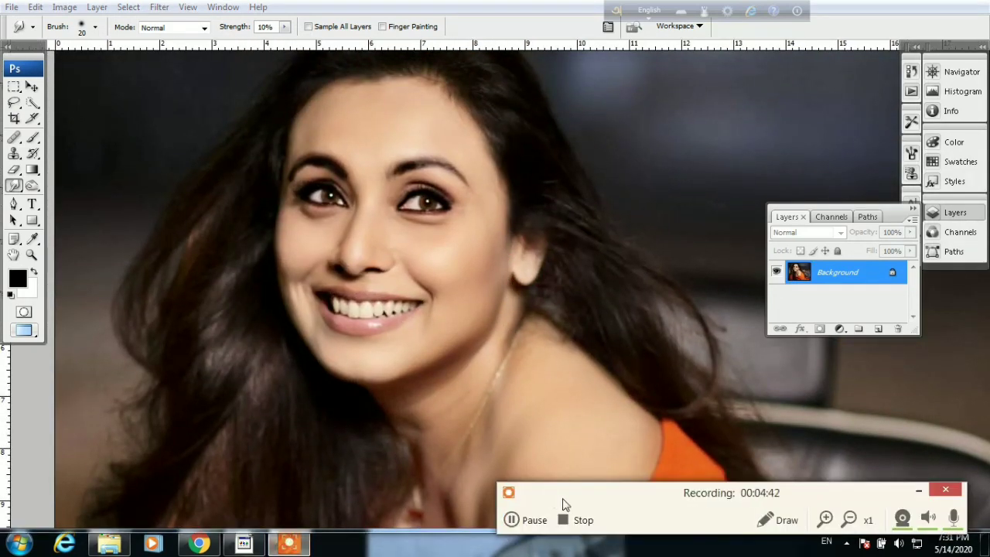